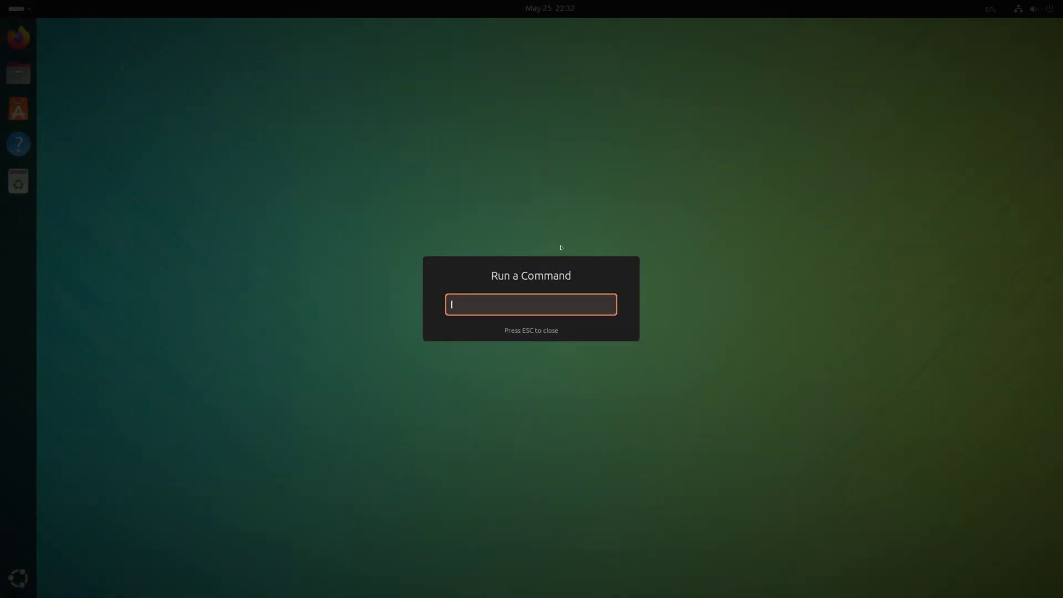
# - Enter nautilus in the Run a Command box
pyautogui.write('nautilus')
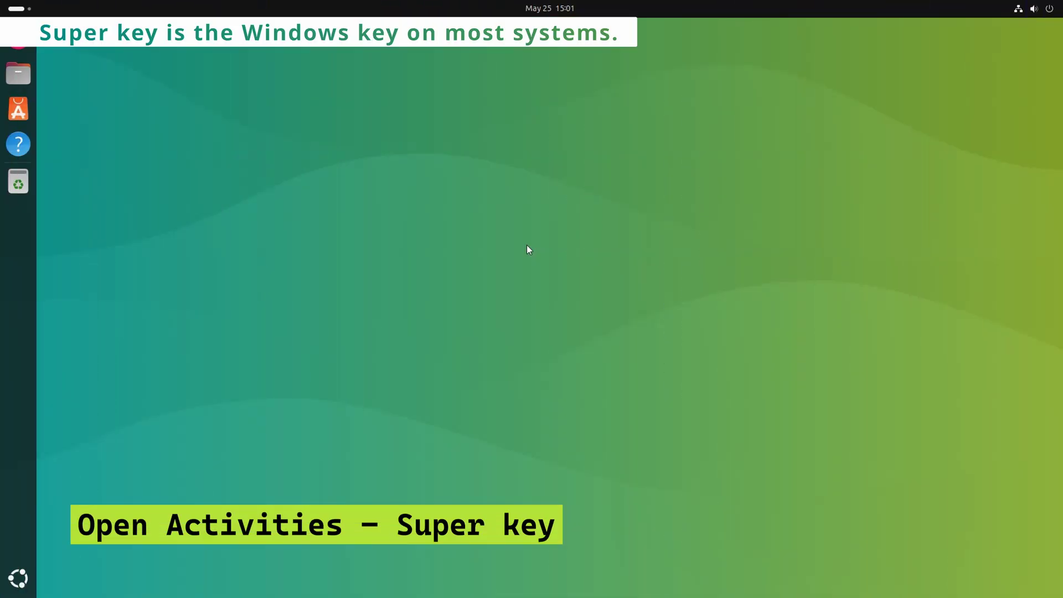
pyautogui.press('super')
pyautogui.press('super+Page_Down')
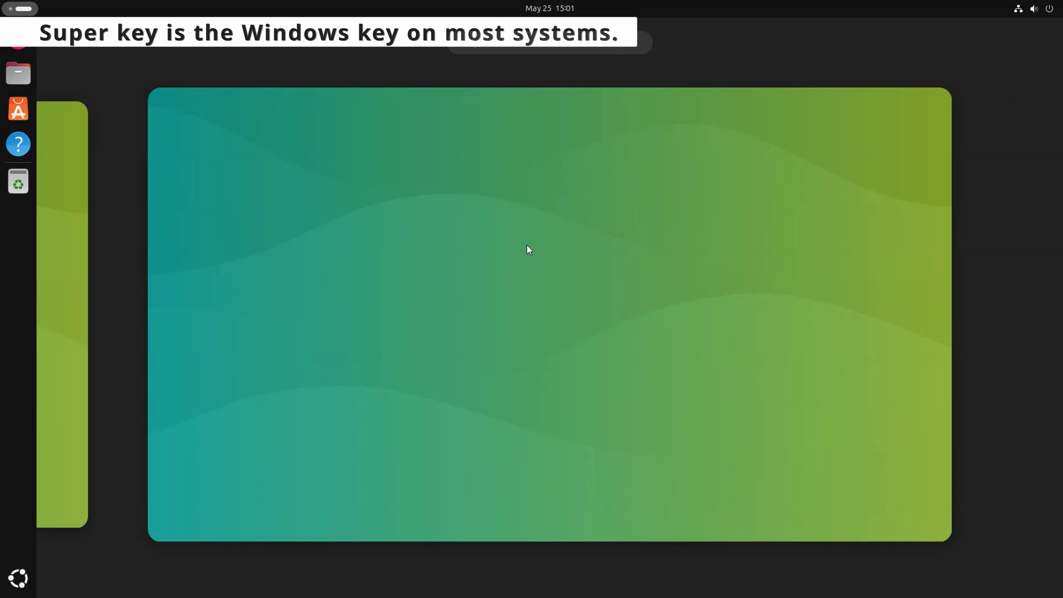
pyautogui.press('super+Page_Up')
pyautogui.press('super')
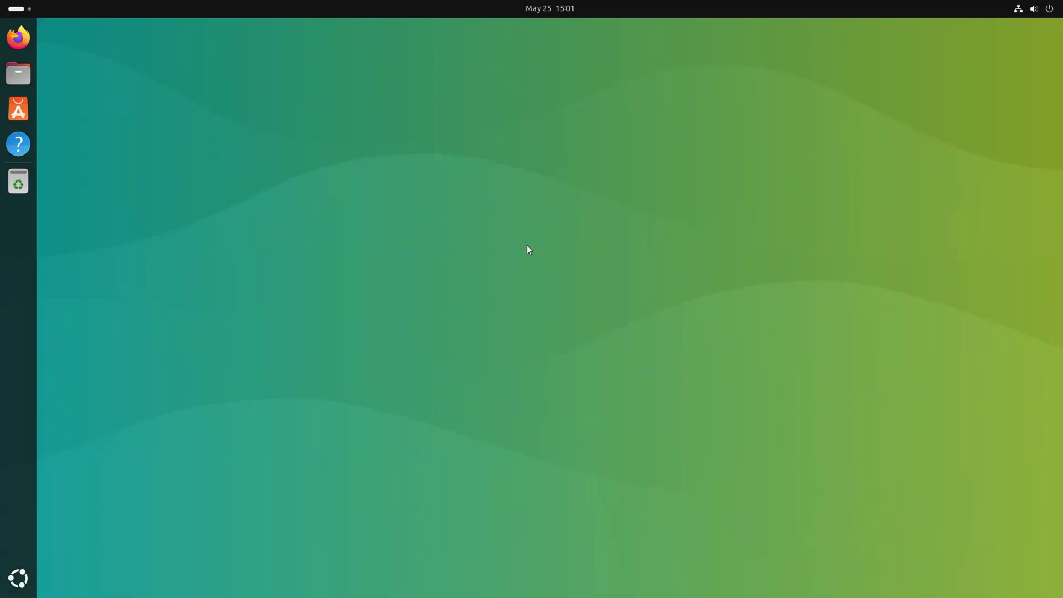
pyautogui.press('super')
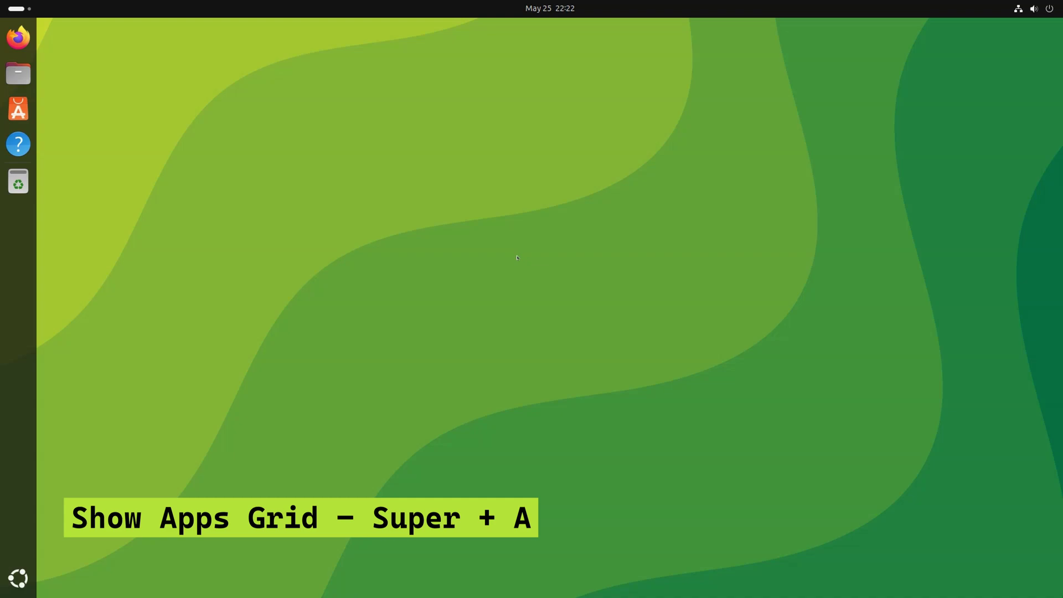
pyautogui.press('super+a')
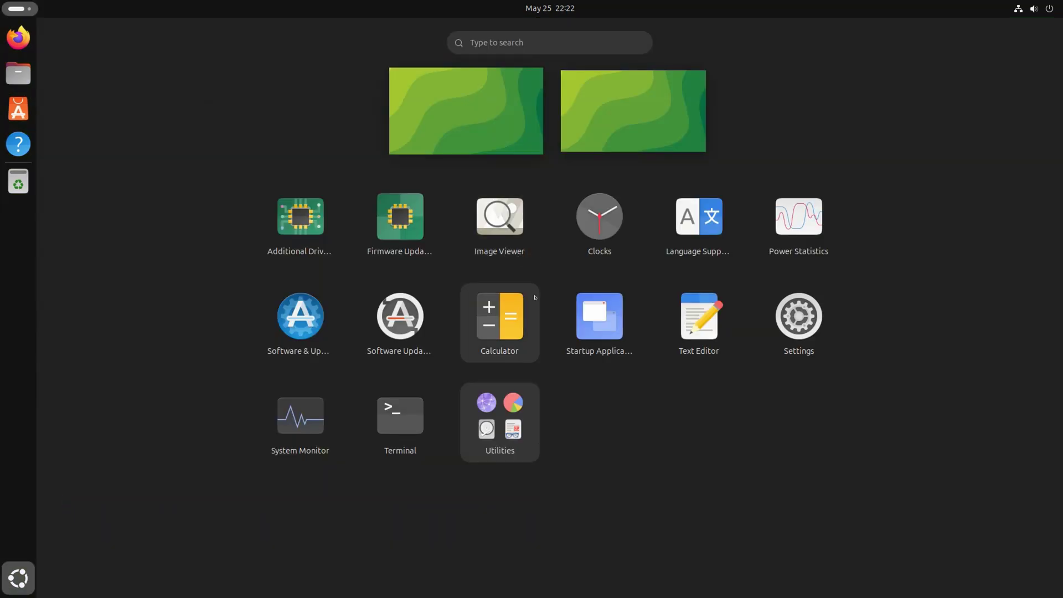
pyautogui.press('Escape')
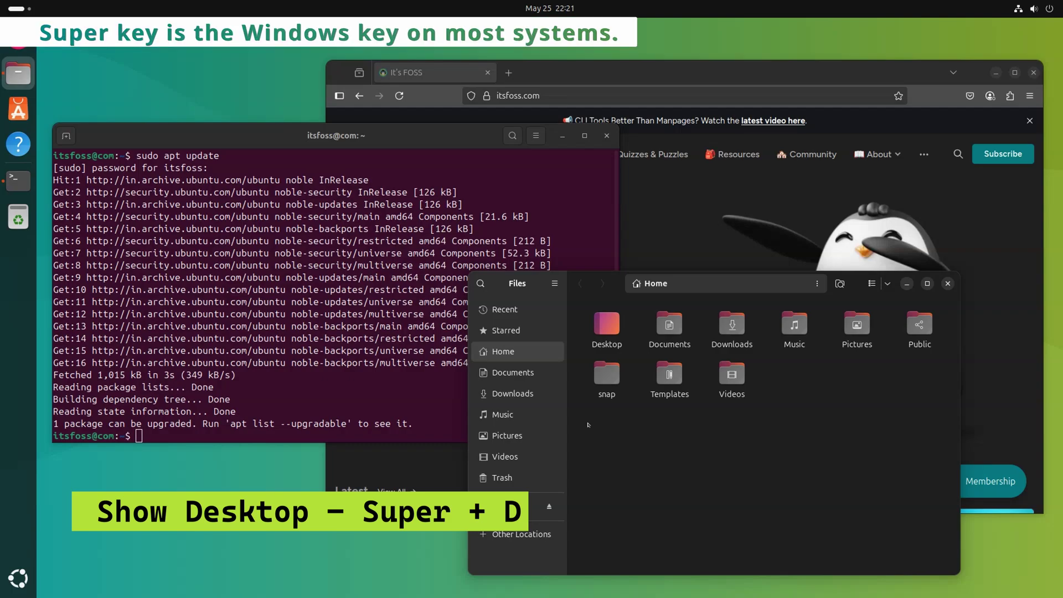
pyautogui.press('super+d')
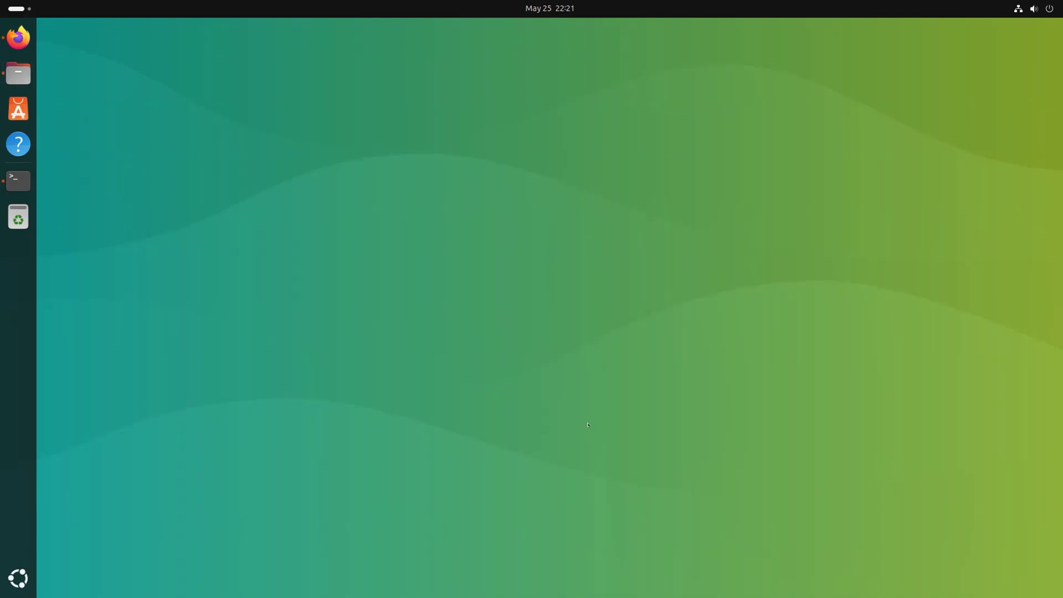
pyautogui.press('super+d')
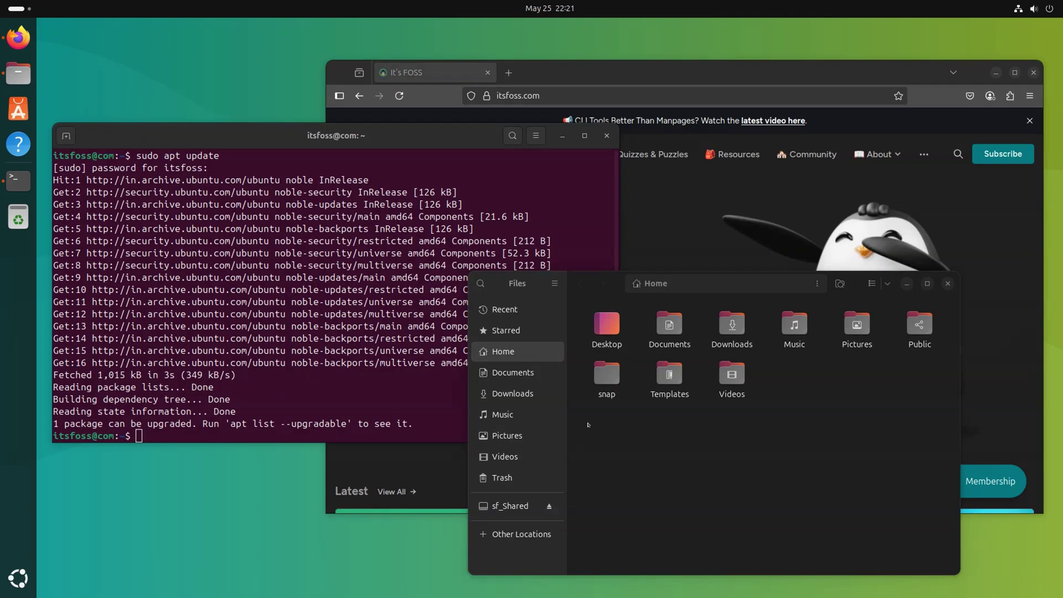
pyautogui.press('super+d')
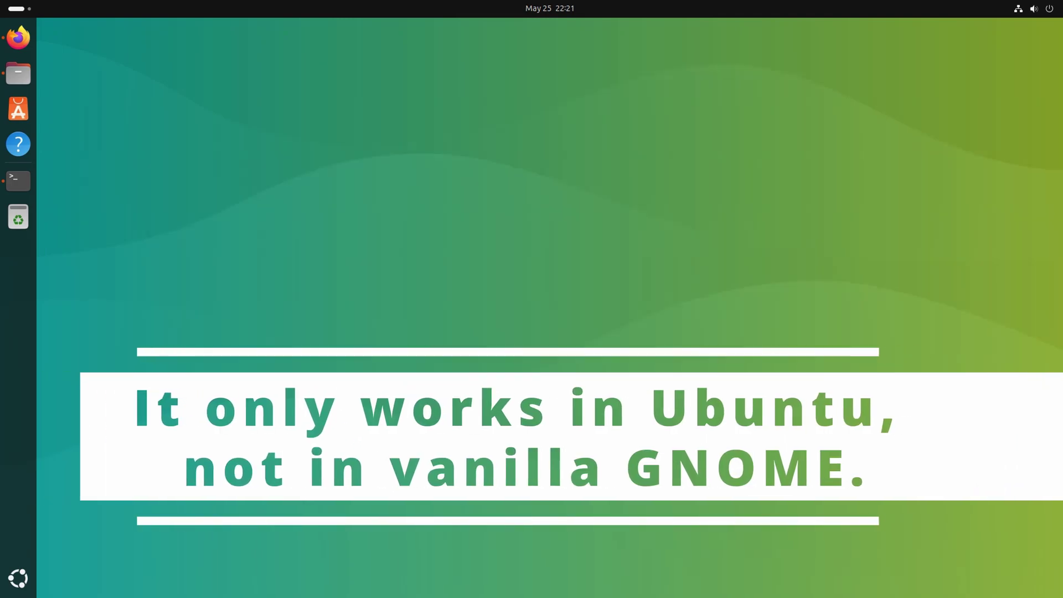
pyautogui.press('super+d')
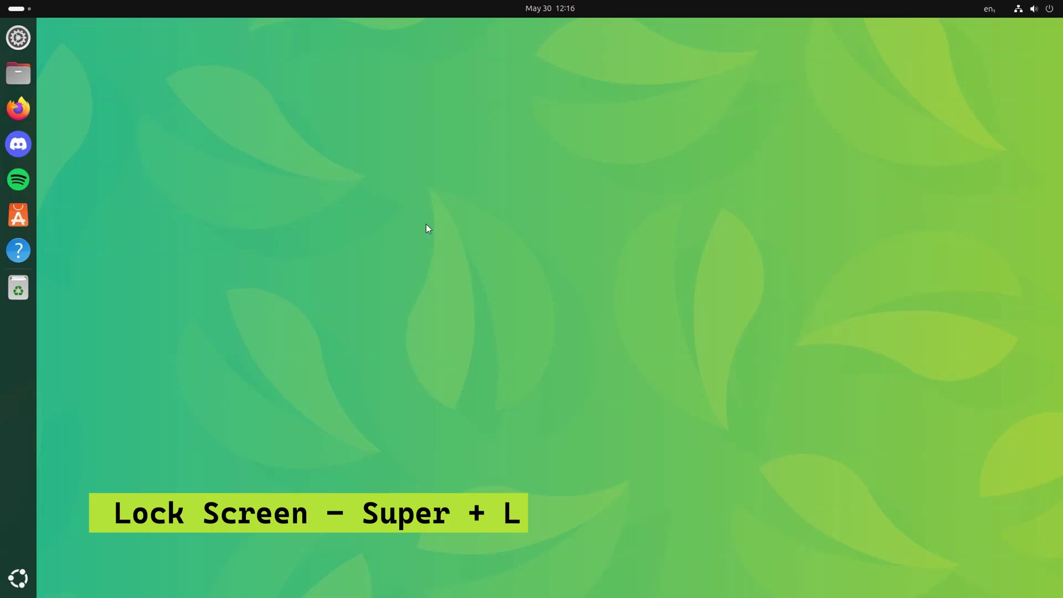
pyautogui.press('super+l')
pyautogui.moveTo(500, 263)
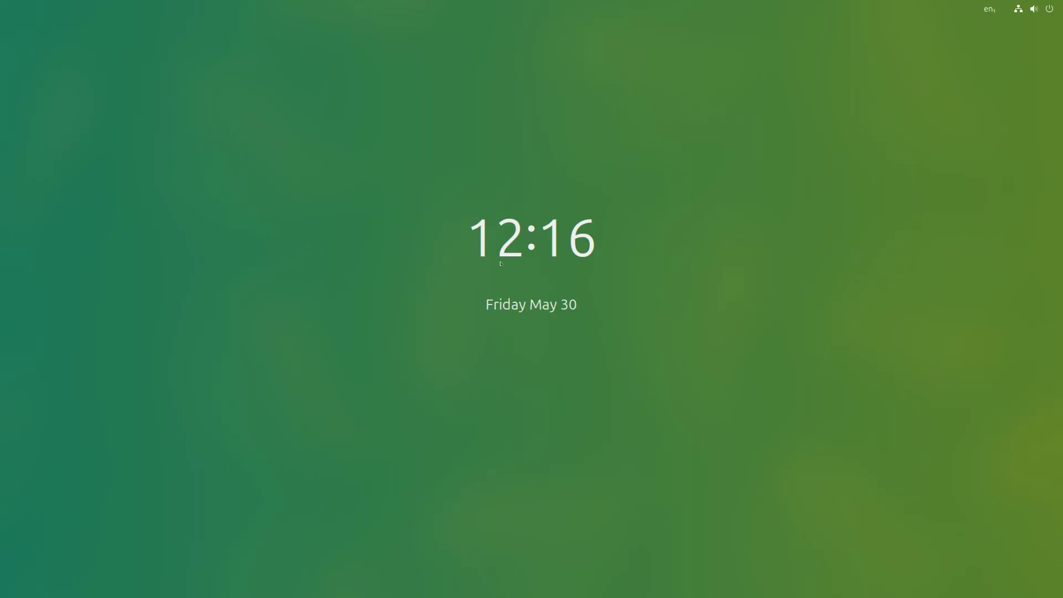
pyautogui.click(531, 264)
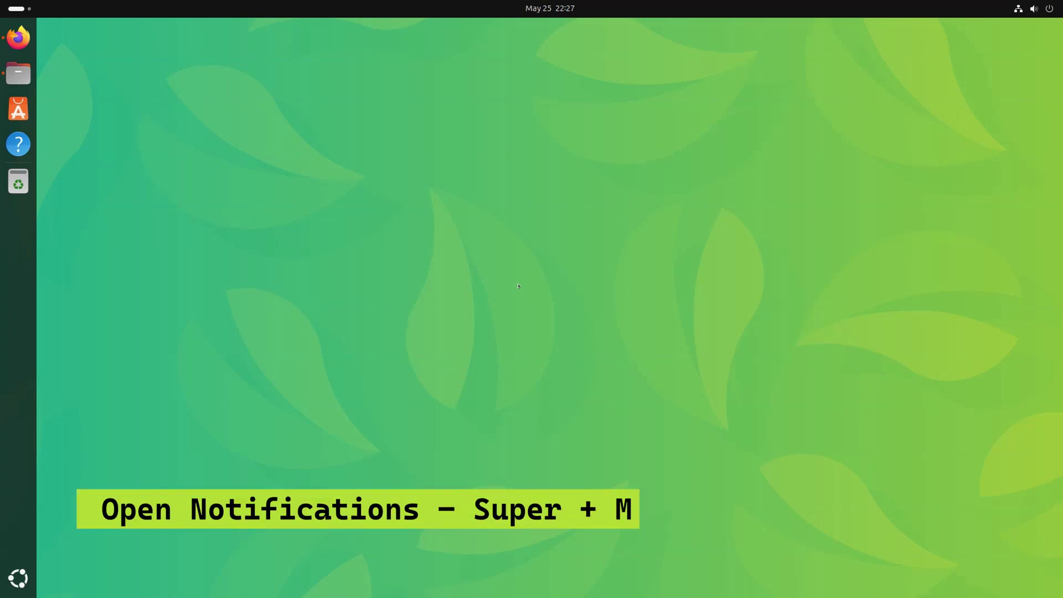
pyautogui.press('super+m')
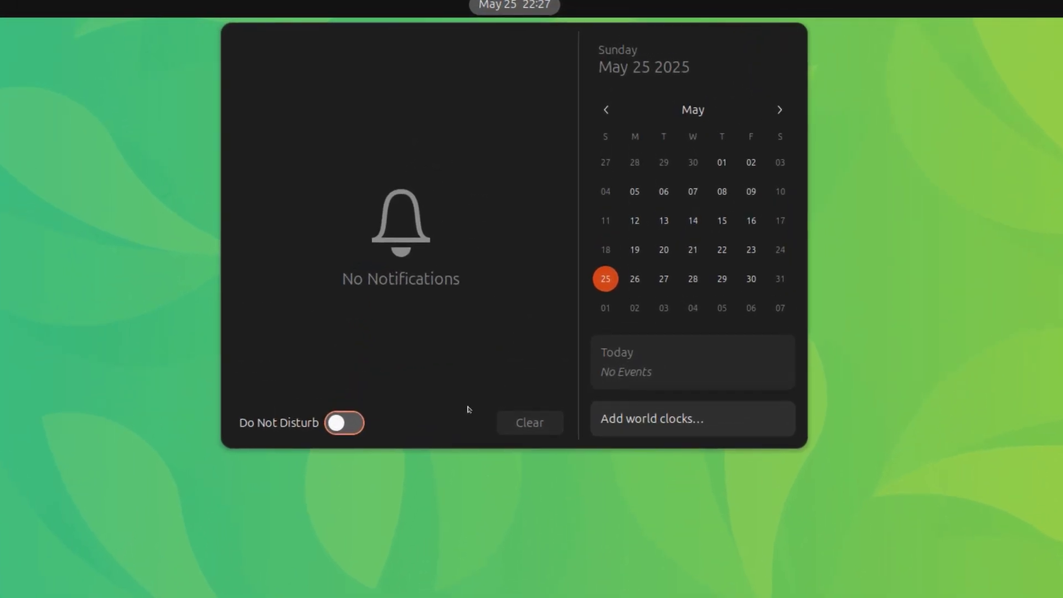
pyautogui.press('super+m')
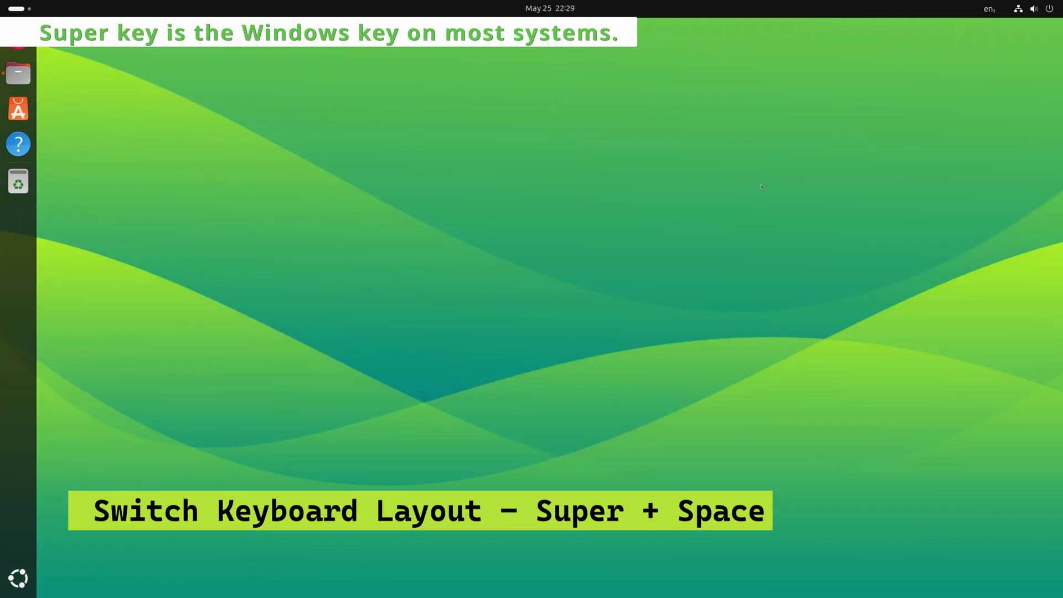
pyautogui.click(989, 8)
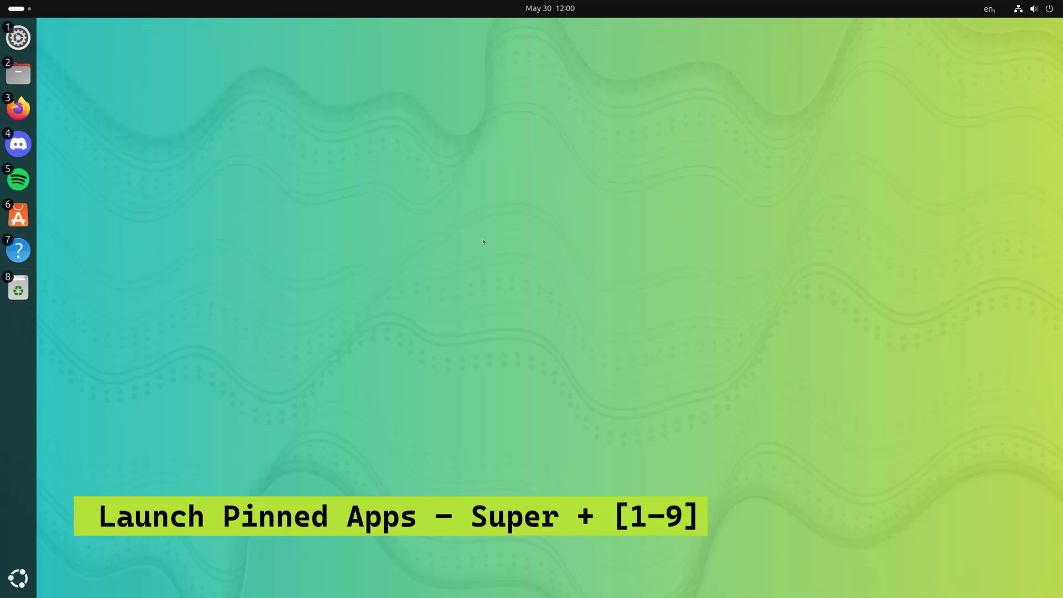
# - Launch the pinned Files, Settings and Firefox apps with Super+2, Super+1 and Super+3
pyautogui.press('super+2')
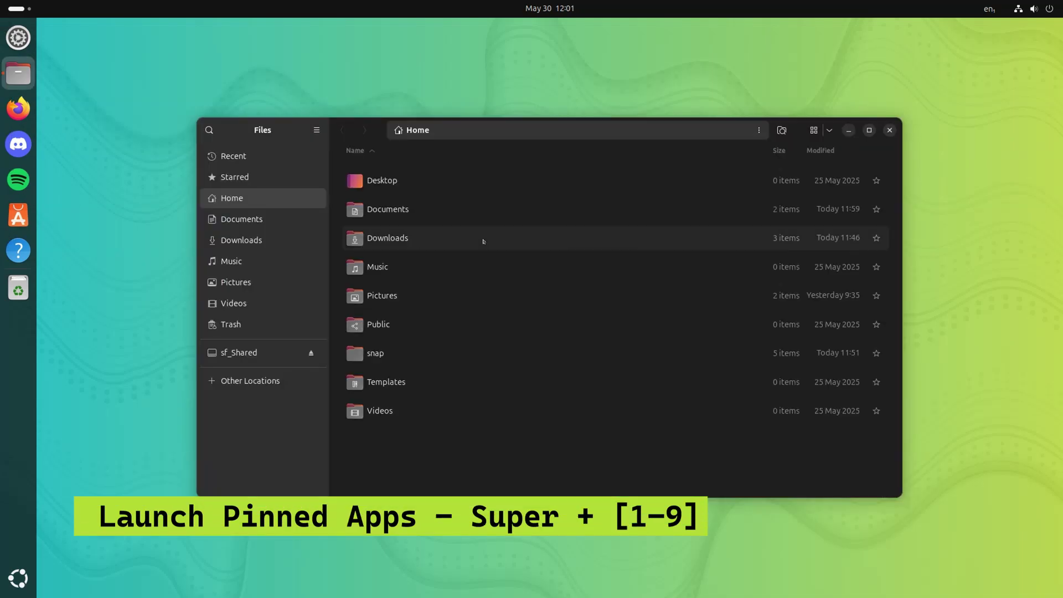
pyautogui.press('super+1')
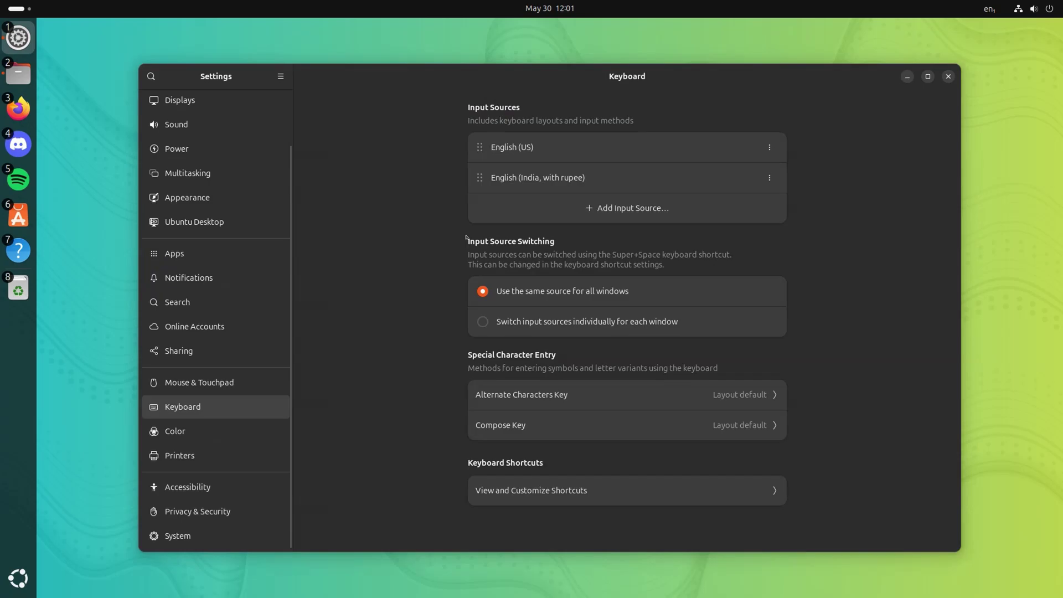
pyautogui.press('super')
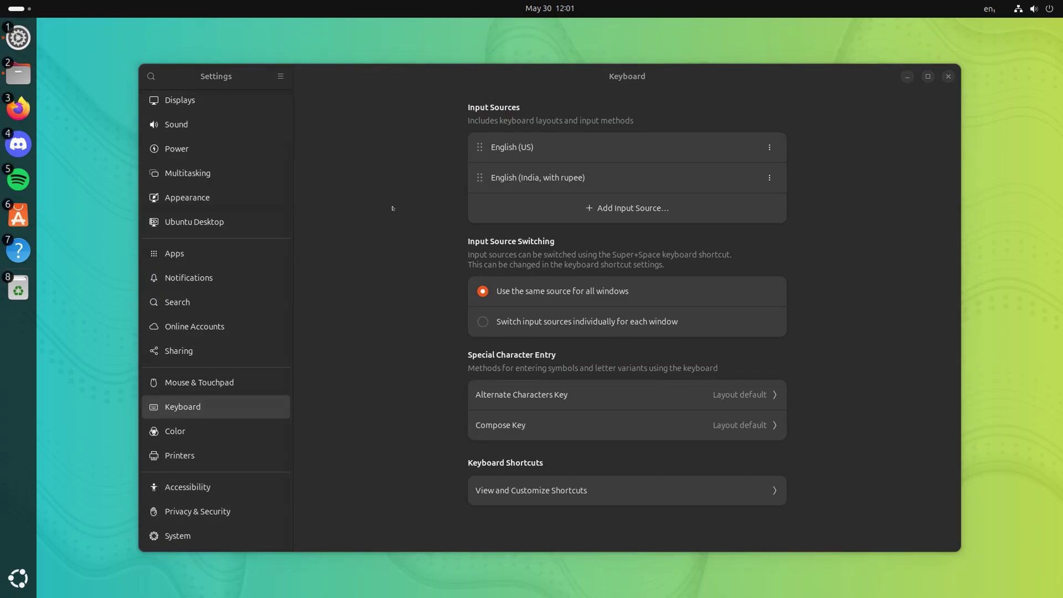
pyautogui.press('super+3')
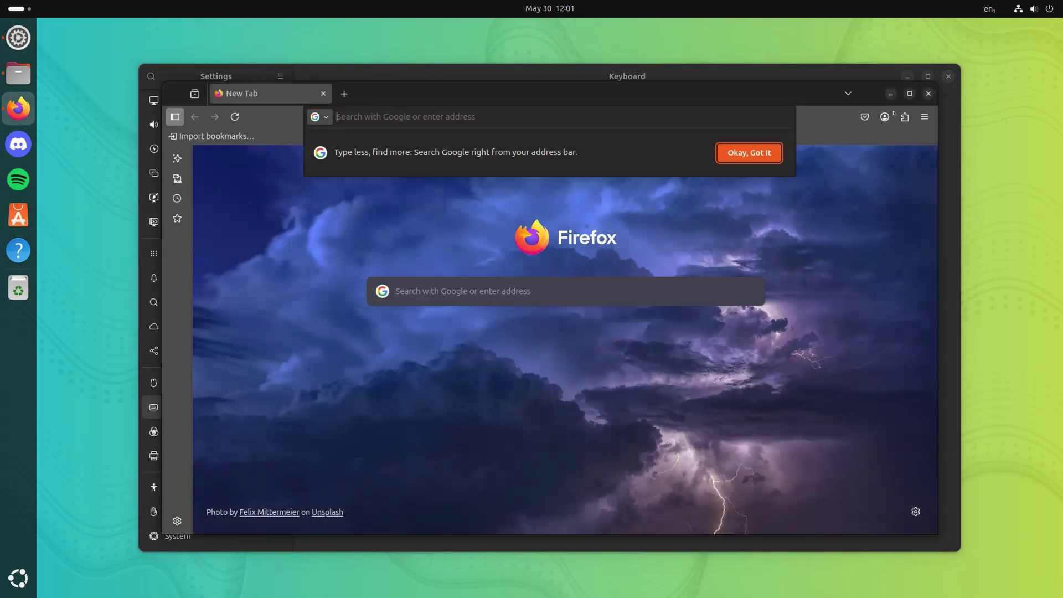
# - Close Firefox, Settings and Files, then reopen Files at the Home folder with Super+2
pyautogui.click(928, 93)
pyautogui.click(929, 93)
pyautogui.hotkey('ctrl', 'q')
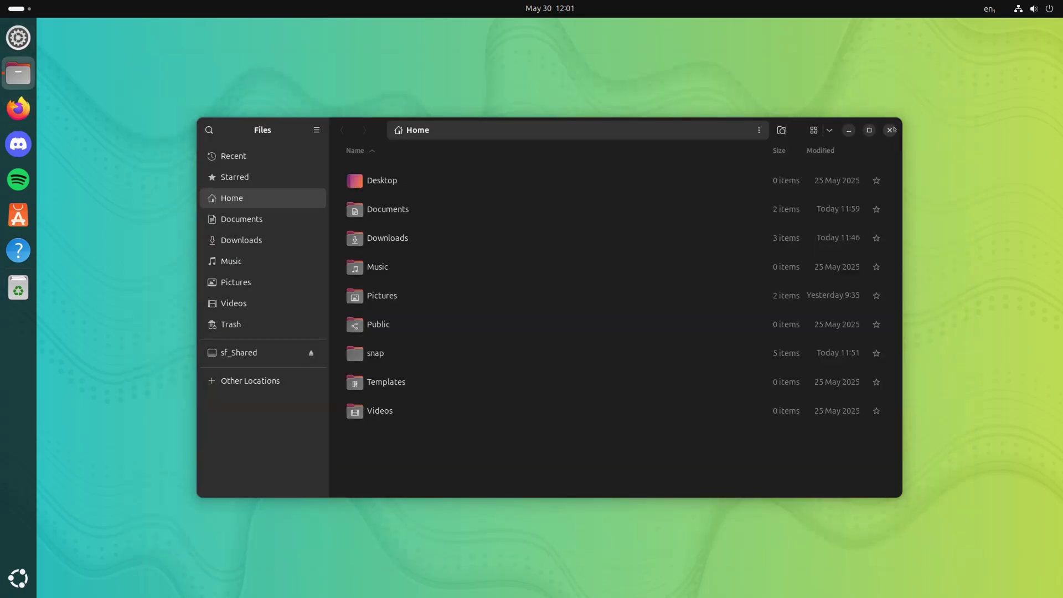
pyautogui.click(890, 130)
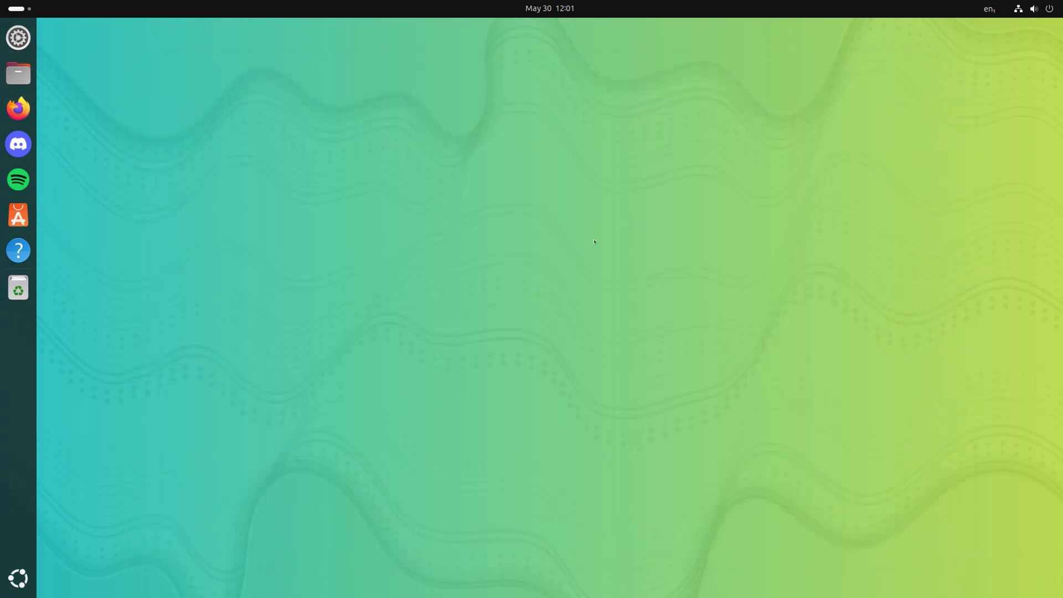
pyautogui.press('super+2')
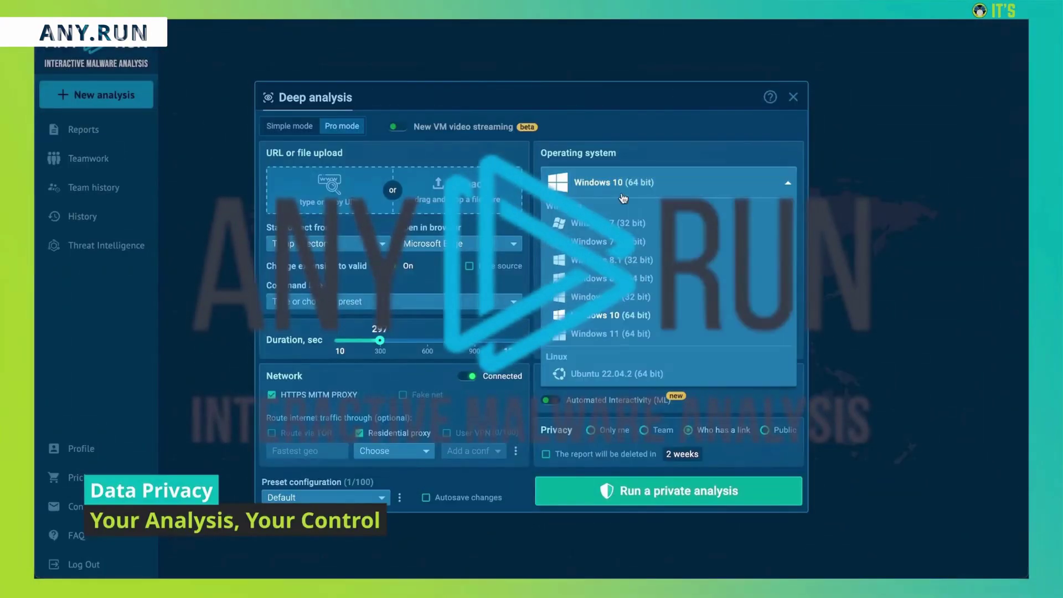
# - Start a private analysis on Windows 10 (64 bit), visible only to me
pyautogui.click(609, 315)
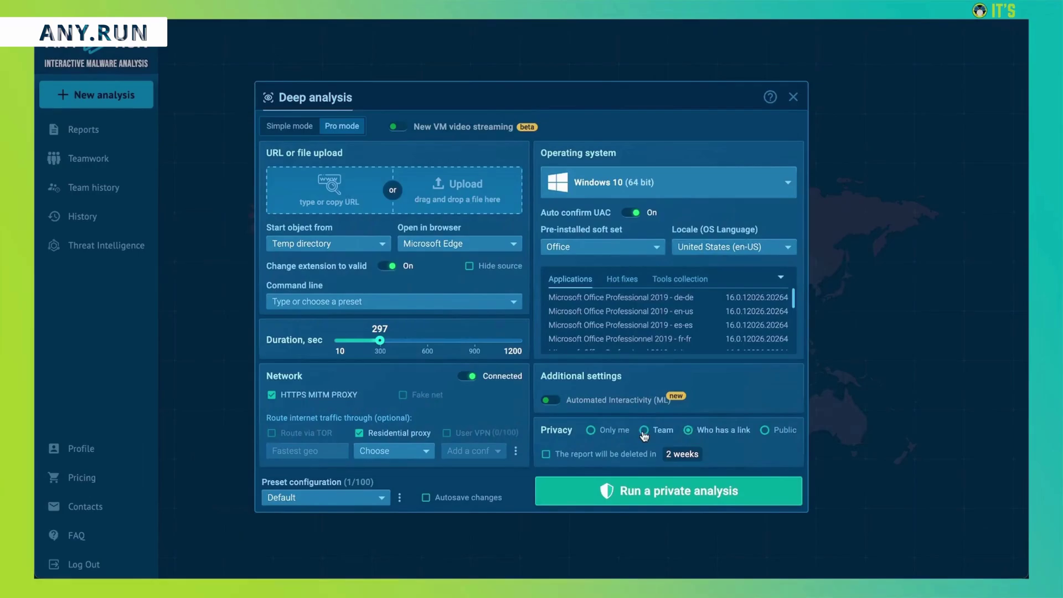
pyautogui.click(610, 432)
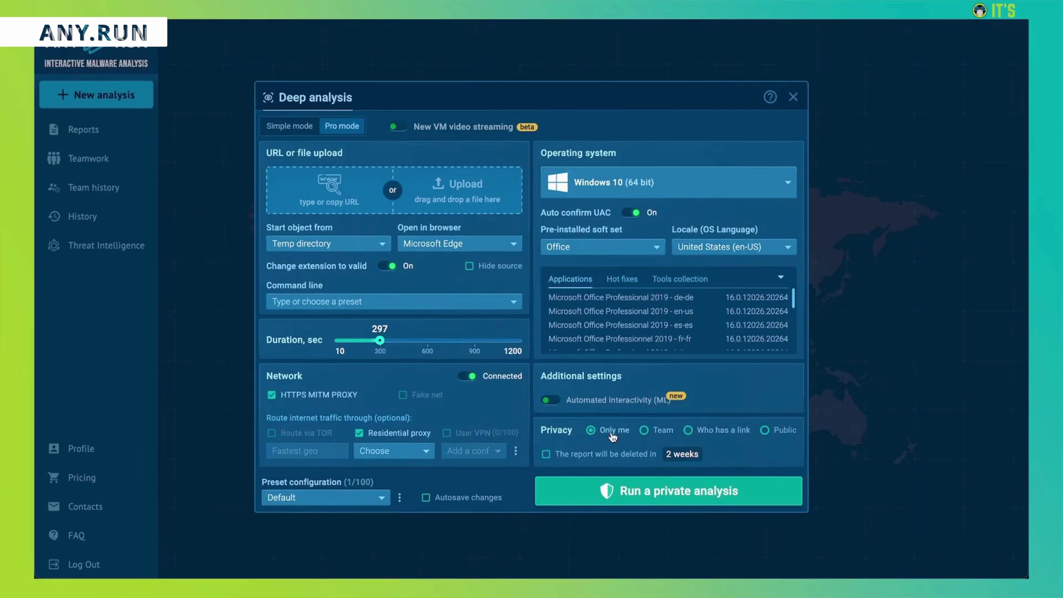
pyautogui.click(672, 498)
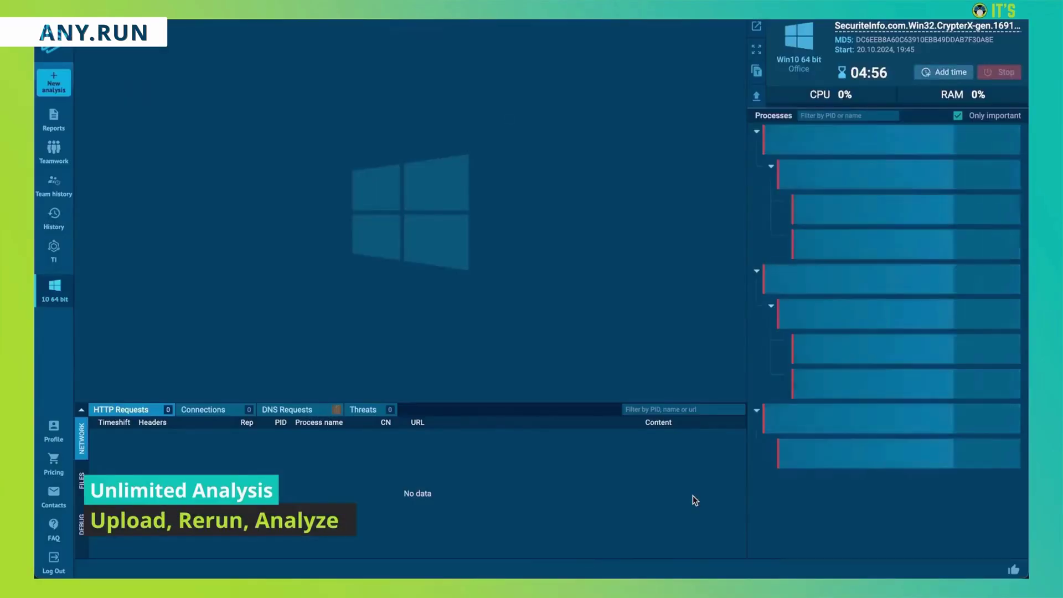
# - Browse the sandbox Downloads folder and review the file's hashes and static details
pyautogui.click(345, 384)
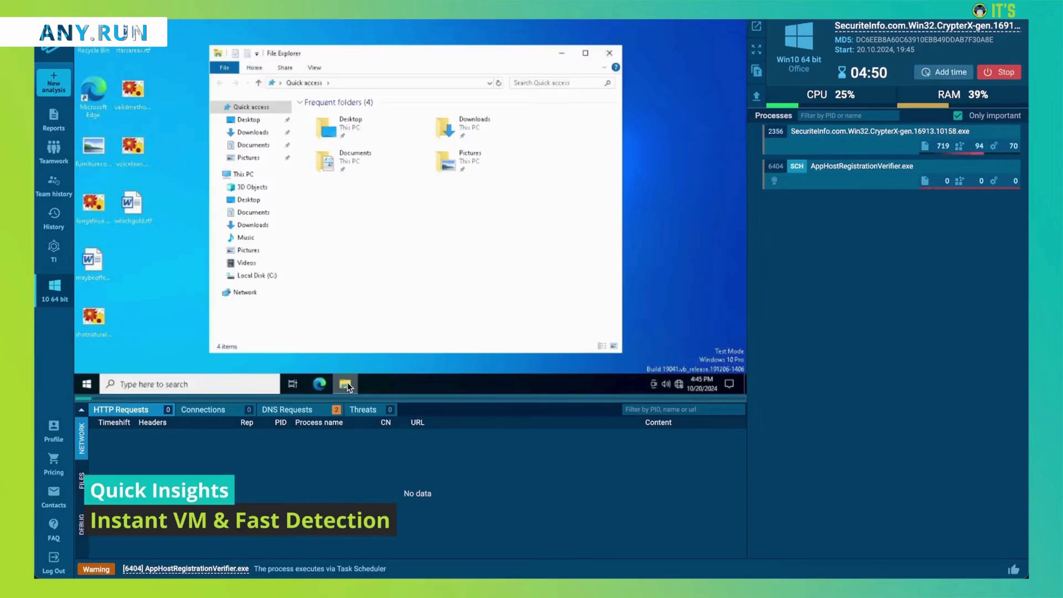
pyautogui.doubleClick(490, 130)
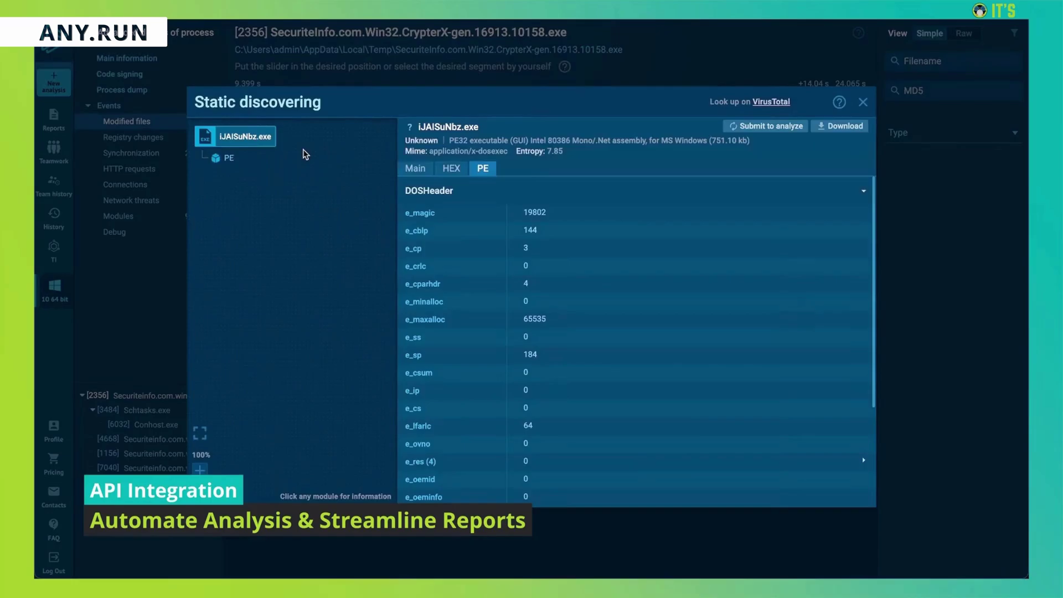
pyautogui.click(407, 169)
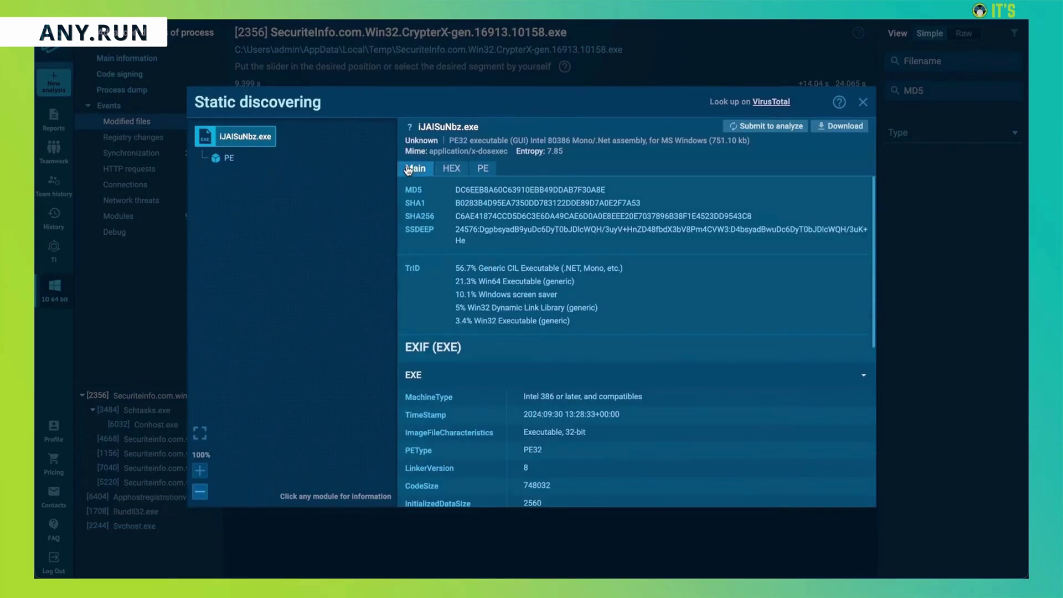
pyautogui.click(864, 107)
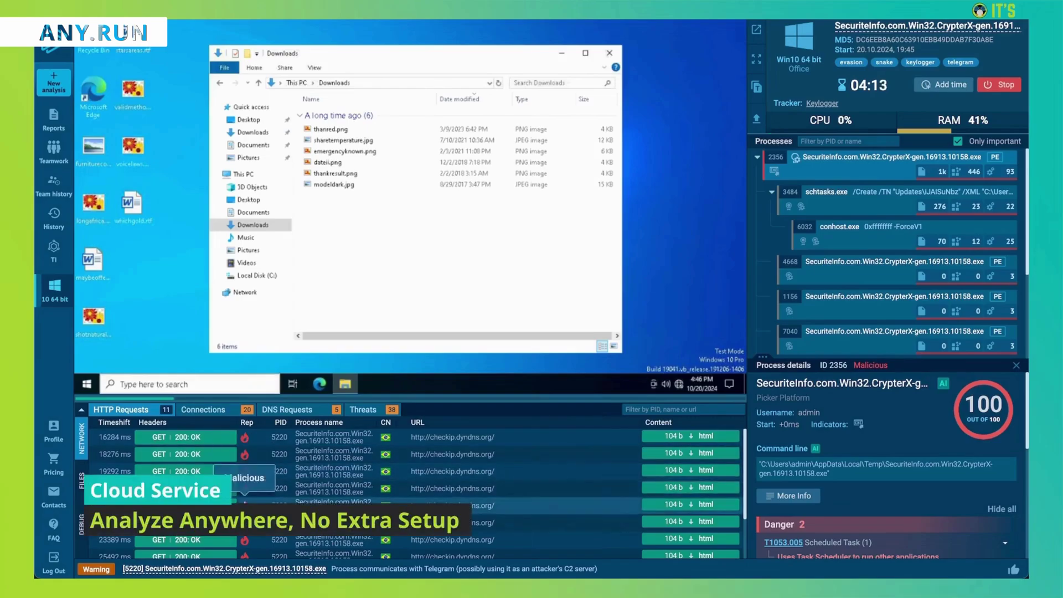
# - Review the sample's Connections, DNS requests and Threats, opening a detected threat's details
pyautogui.click(227, 410)
pyautogui.click(282, 410)
pyautogui.click(357, 411)
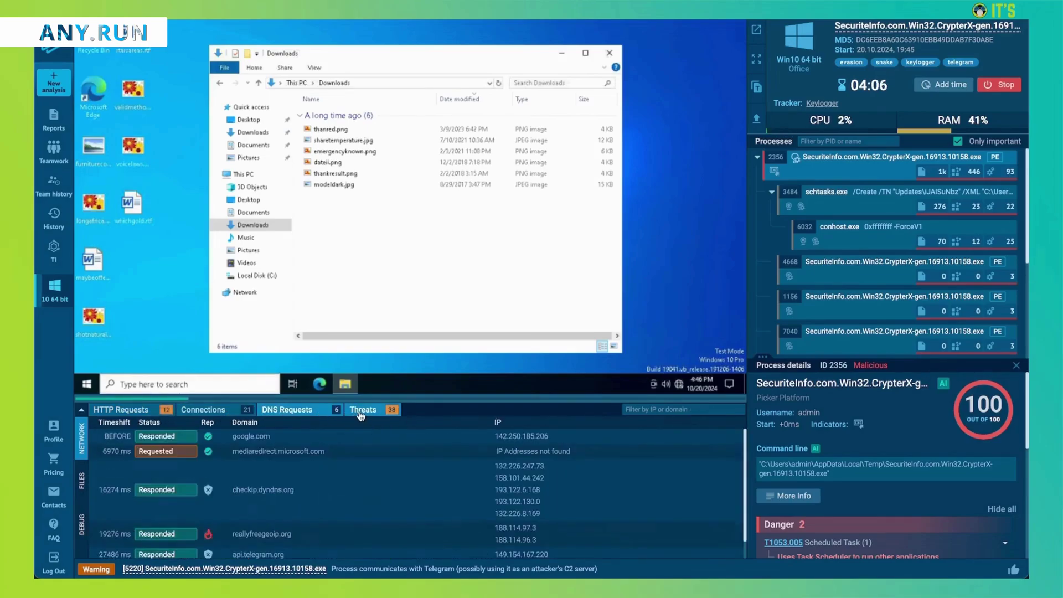
pyautogui.click(264, 467)
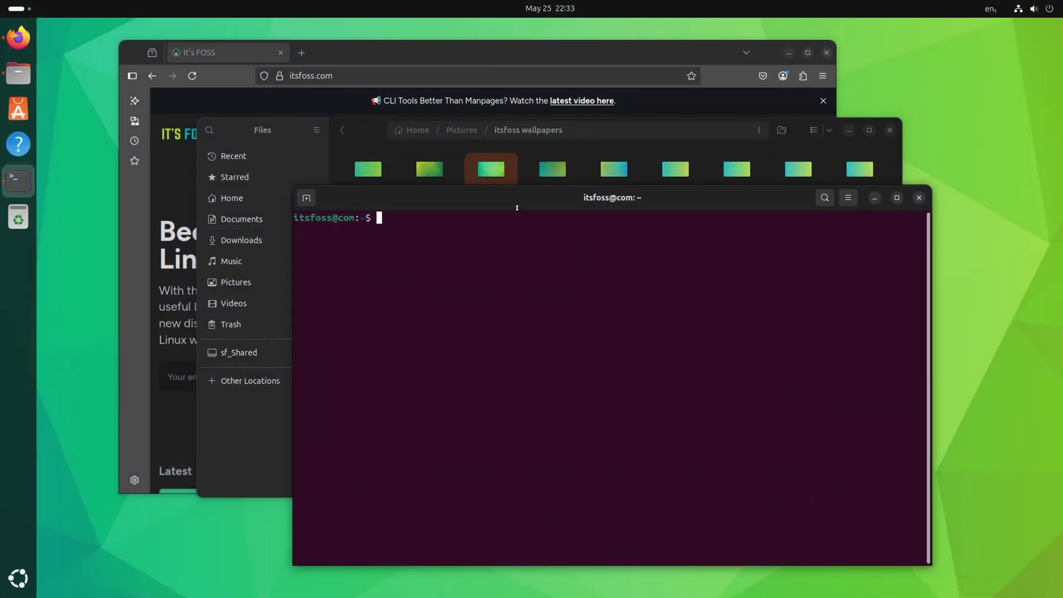
# - Close the Files window, then quit Firefox with Ctrl+Q and confirm Quit Firefox
pyautogui.click(303, 128)
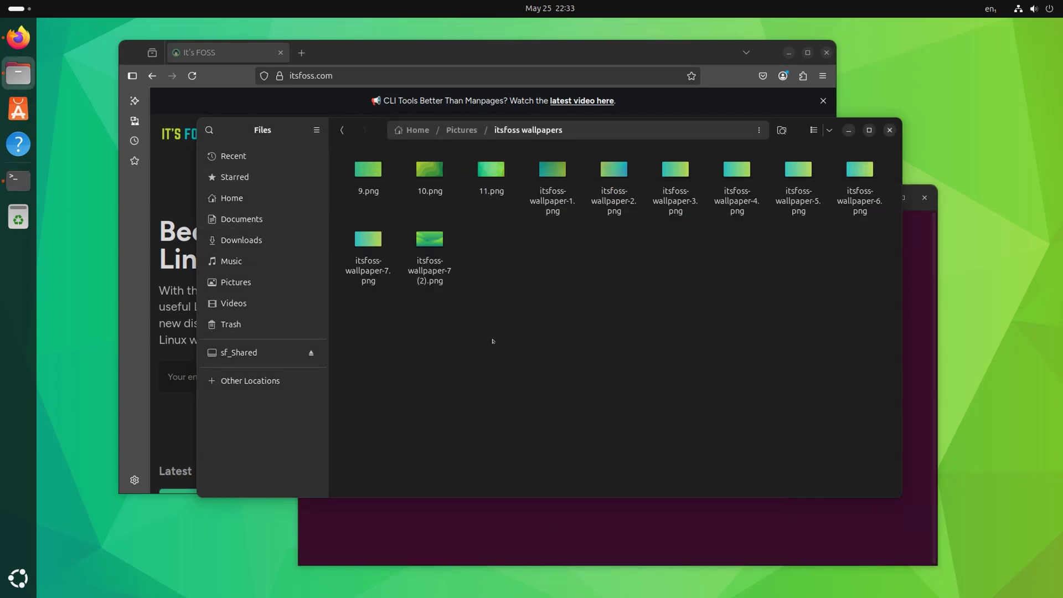
pyautogui.hotkey('ctrl', 'w')
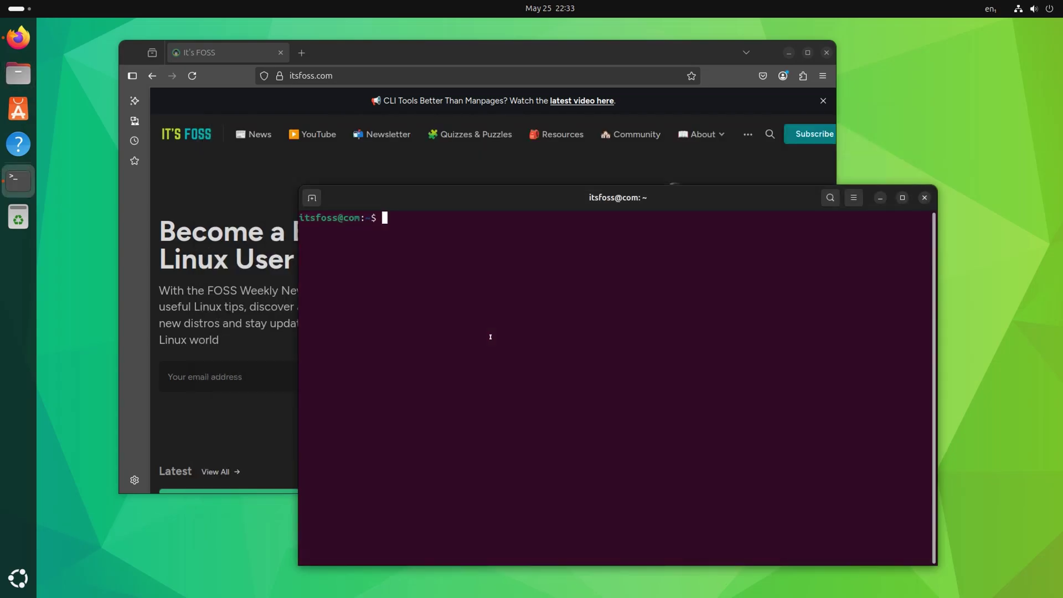
pyautogui.click(240, 184)
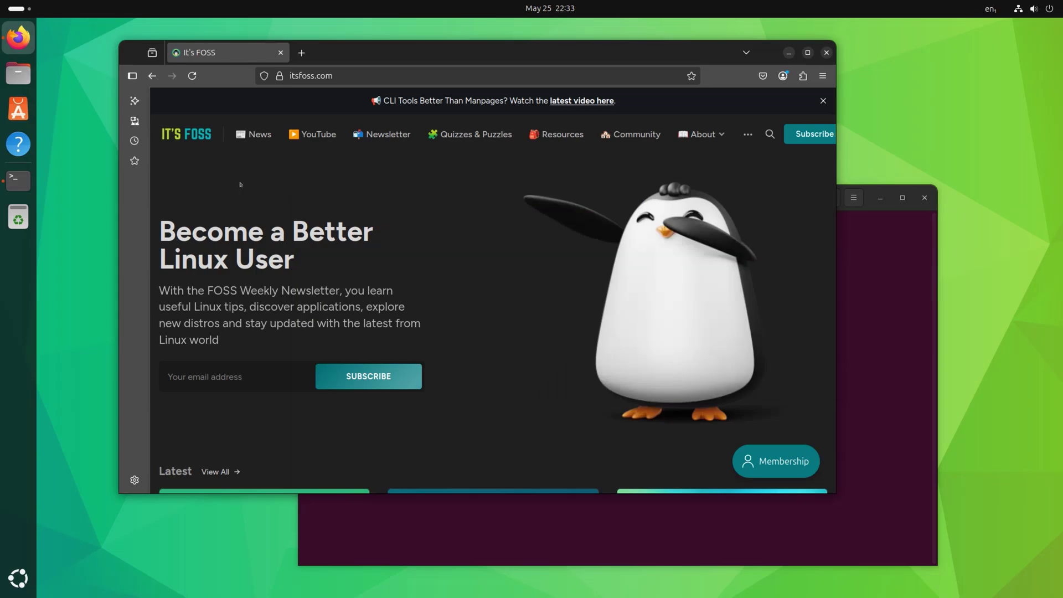
pyautogui.hotkey('ctrl', 'q')
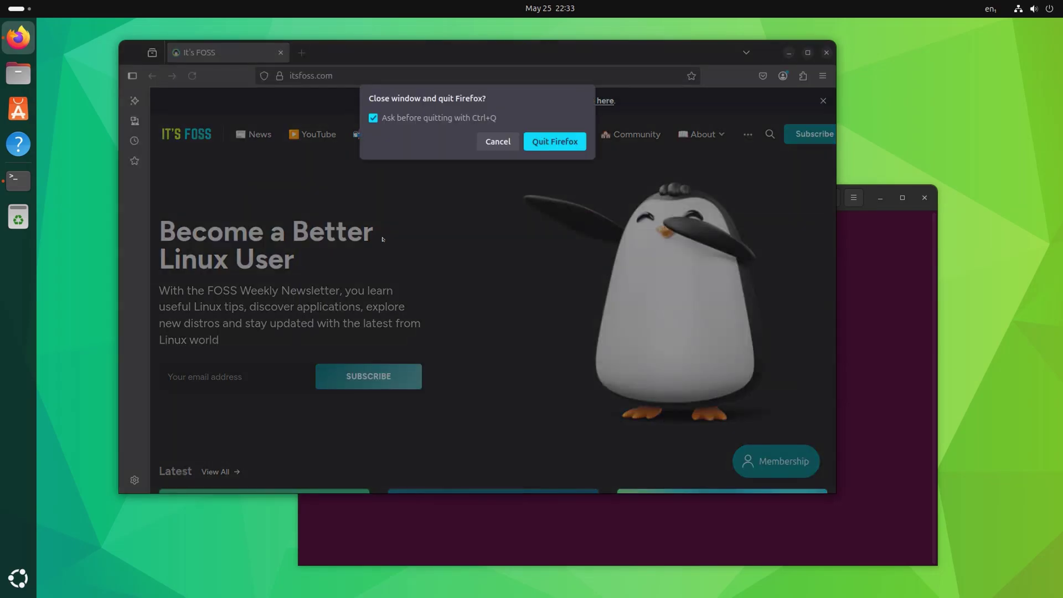
pyautogui.click(555, 142)
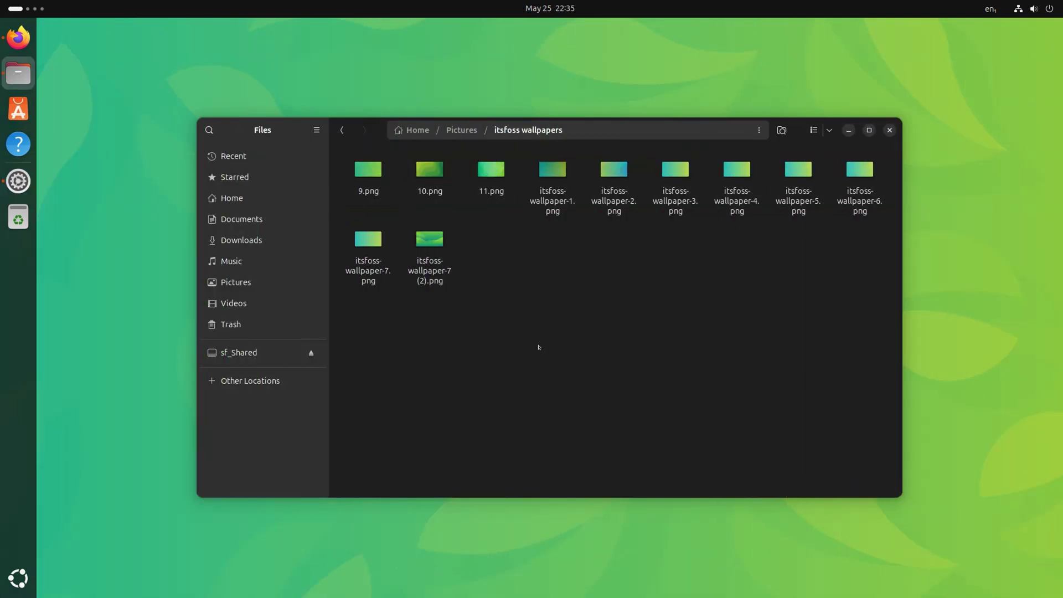
# - Move through the workspaces with Ctrl+Alt+Right and open a new terminal
pyautogui.hotkey('ctrl', 'alt', 'Right')
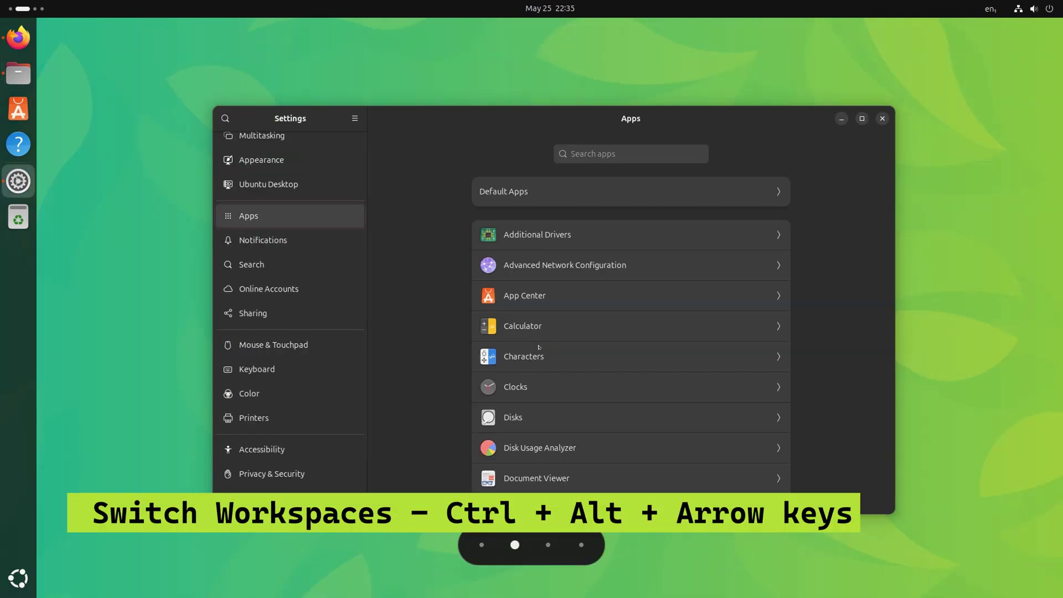
pyautogui.hotkey('ctrl', 'alt', 'Right')
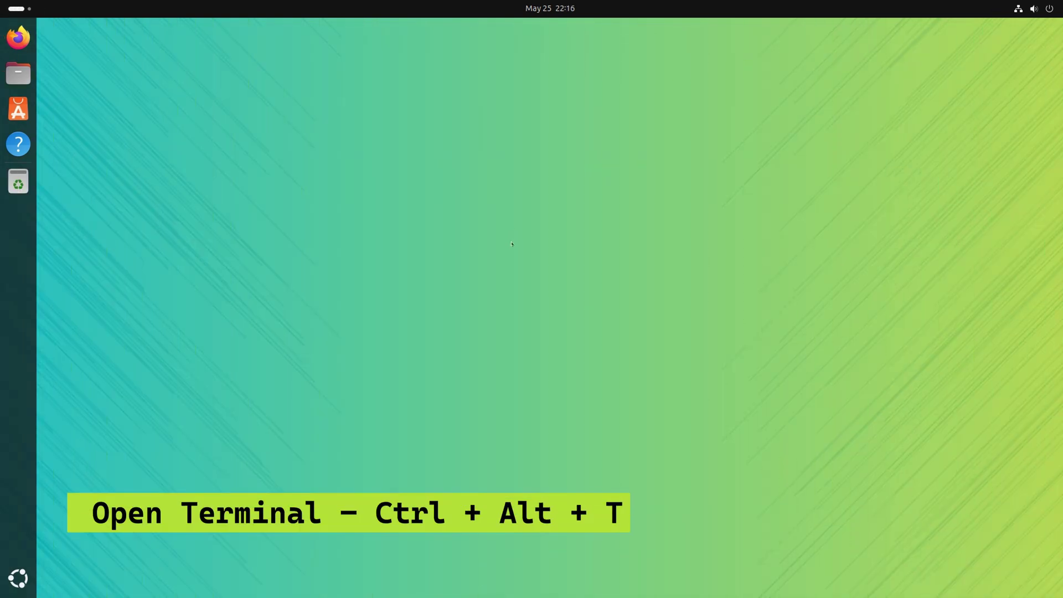
pyautogui.hotkey('ctrl', 'alt', 't')
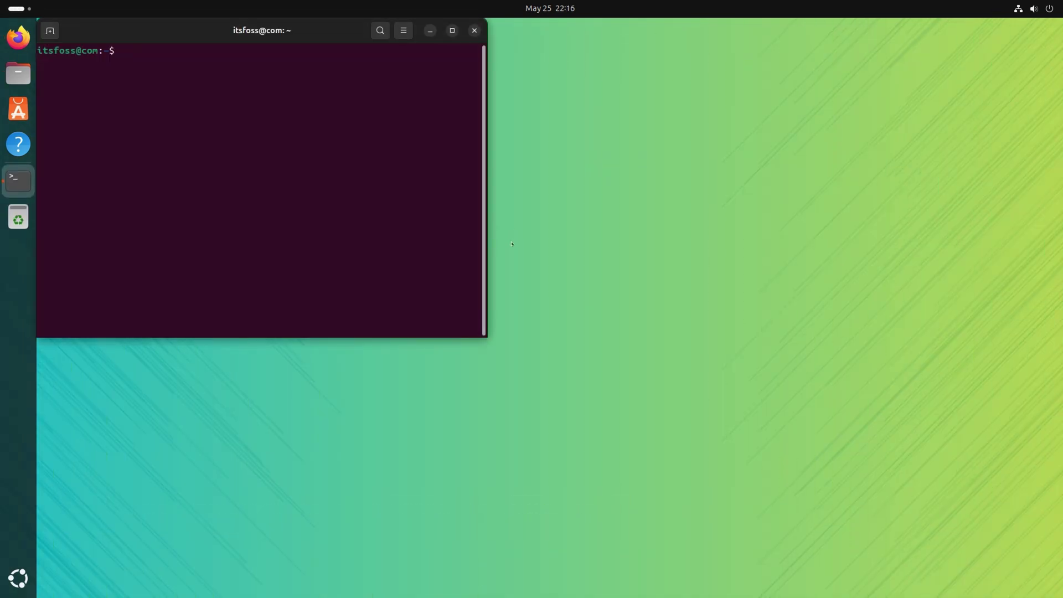
# - Drag the terminal to the screen centre, then cancel the Ctrl+Alt+Del log-out prompt with Esc
pyautogui.moveTo(189, 37); pyautogui.dragTo(411, 127)
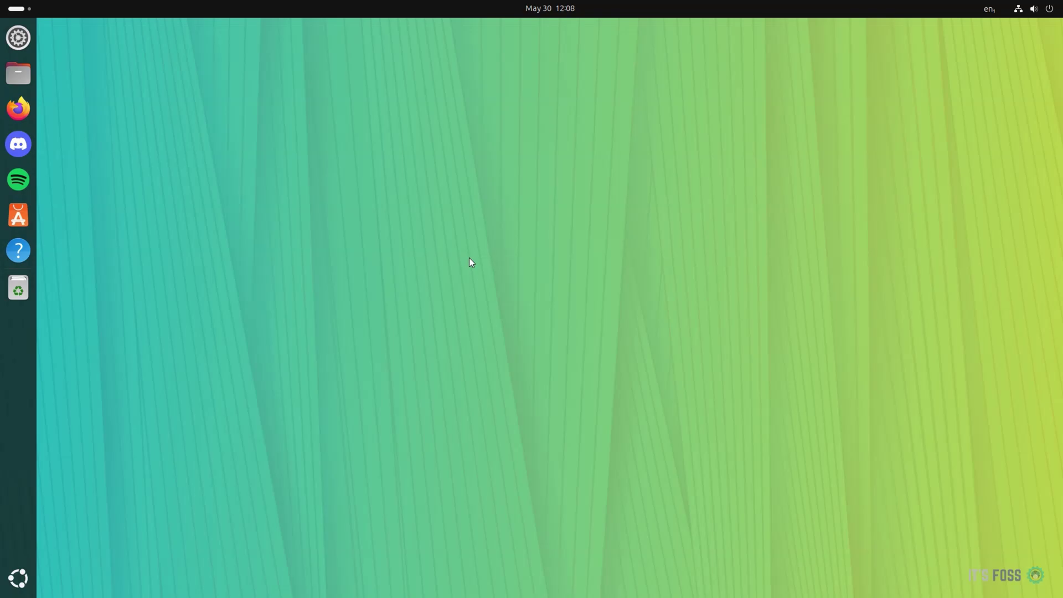
pyautogui.hotkey('ctrl', 'alt', 'Delete')
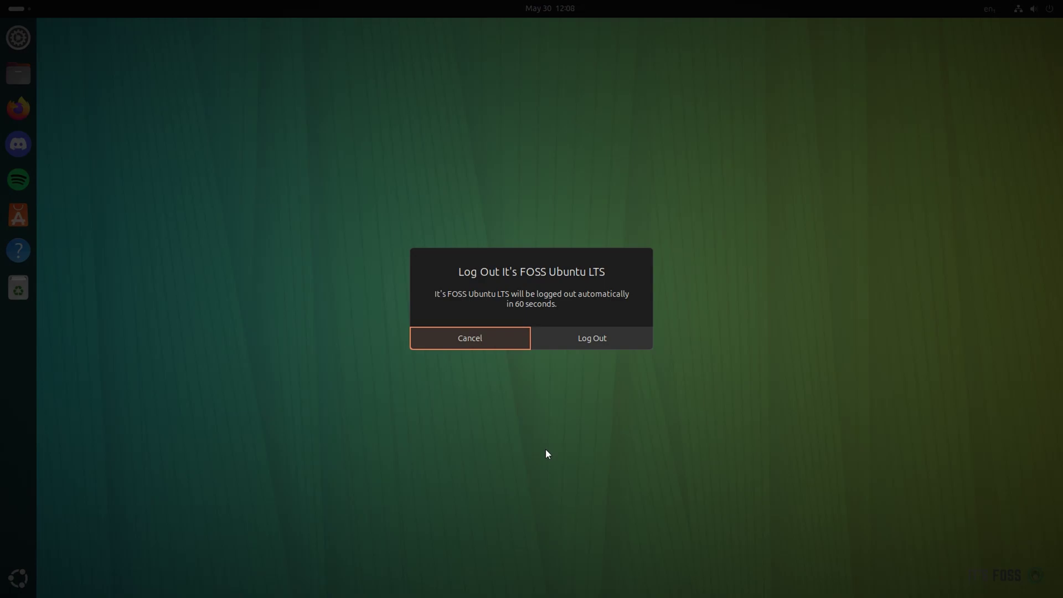
pyautogui.press('Escape')
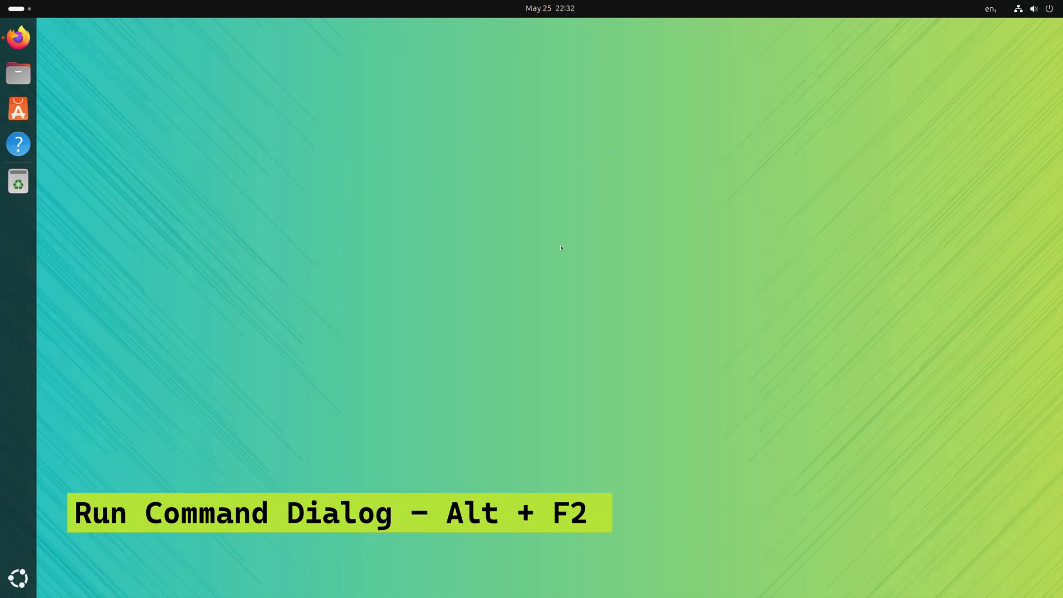
# - Run nautilus from the Alt+F2 prompt to open Files
pyautogui.hotkey('alt', 'F2')
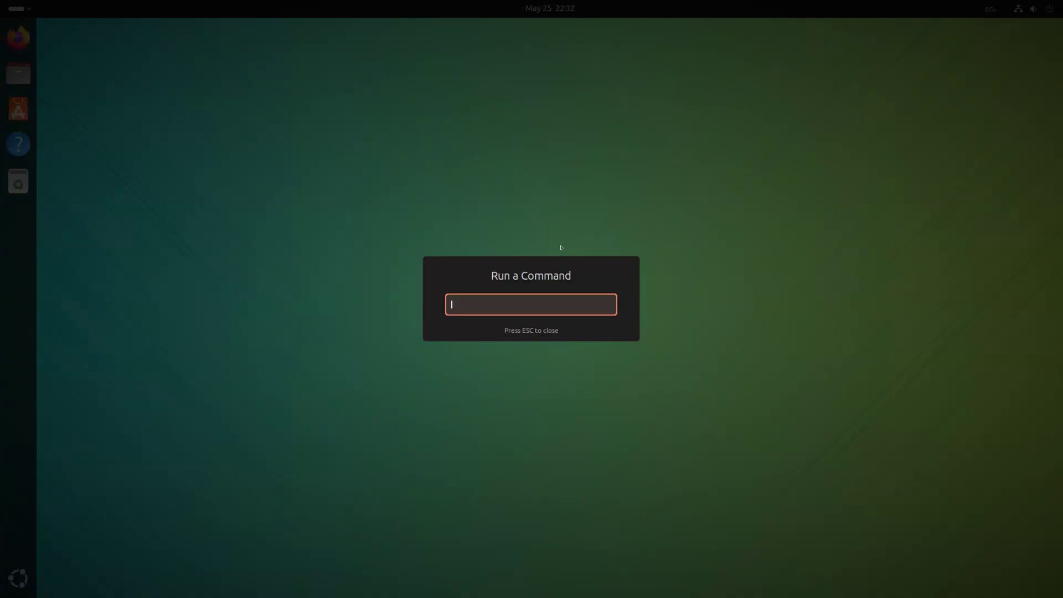
pyautogui.write('nautilus')
pyautogui.press('Return')
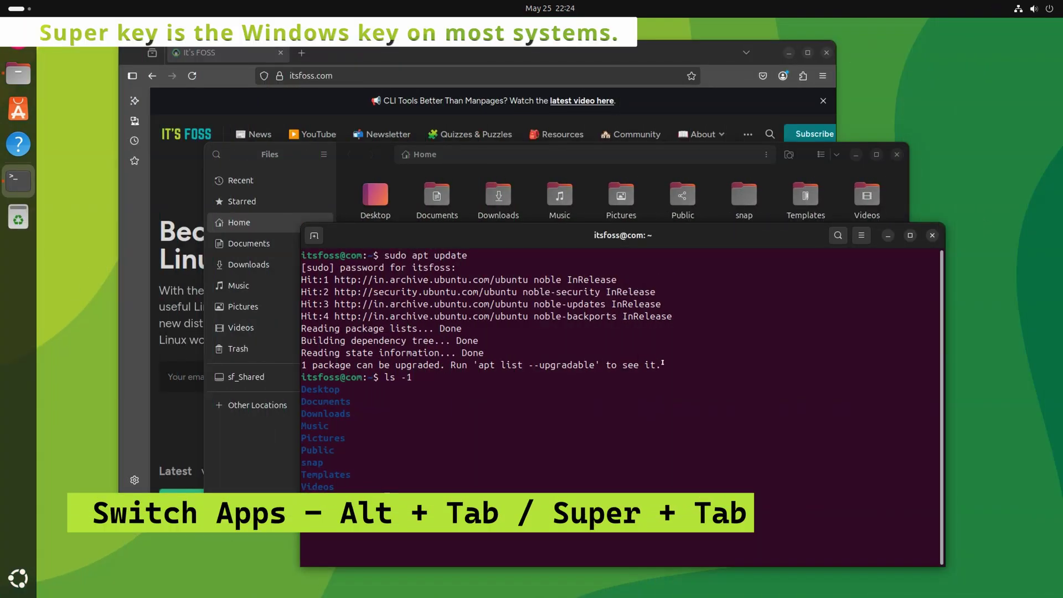
# - Switch forward between open apps with Super+Tab, reaching Files and then Firefox
pyautogui.press('super+Tab')
pyautogui.press('super+Tab')
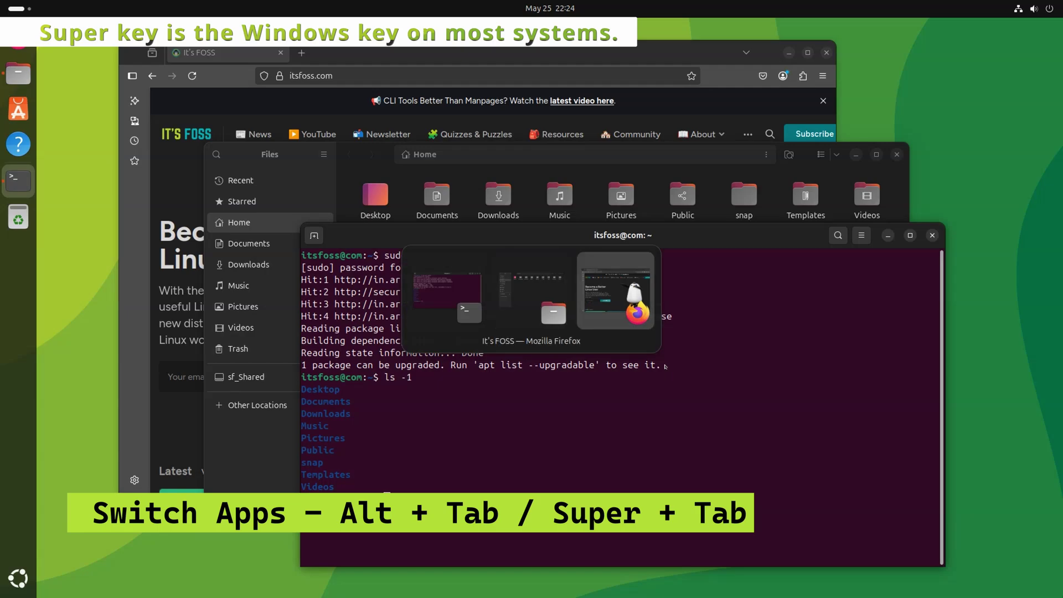
pyautogui.press('super+Tab')
pyautogui.press('super+Tab')
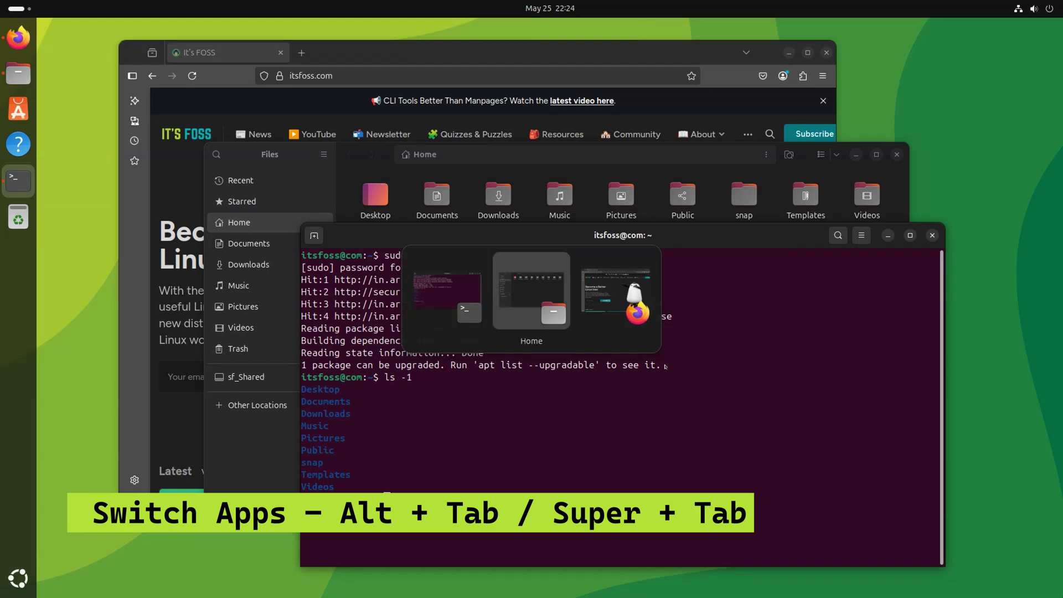
pyautogui.press('super+Tab')
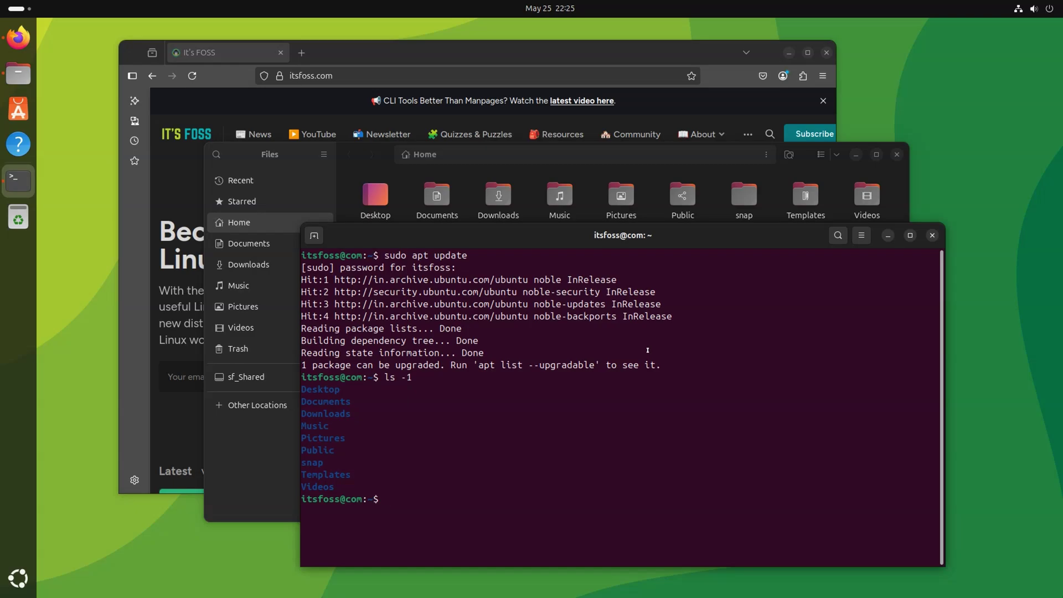
pyautogui.press('super+Tab')
pyautogui.press('super+Tab')
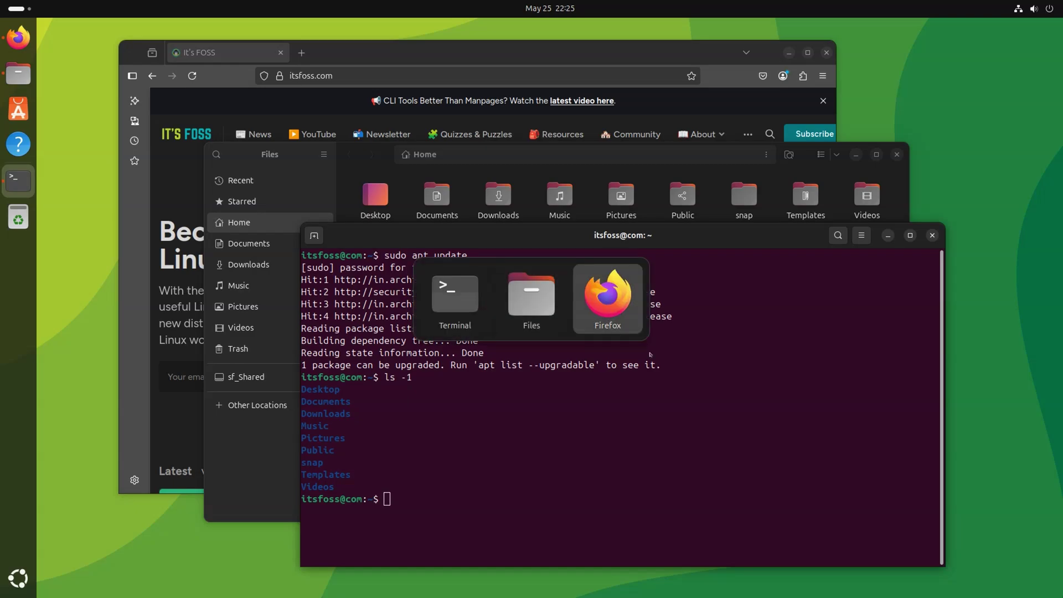
pyautogui.press('super+Tab')
pyautogui.press('super+Tab')
pyautogui.press('super+Tab')
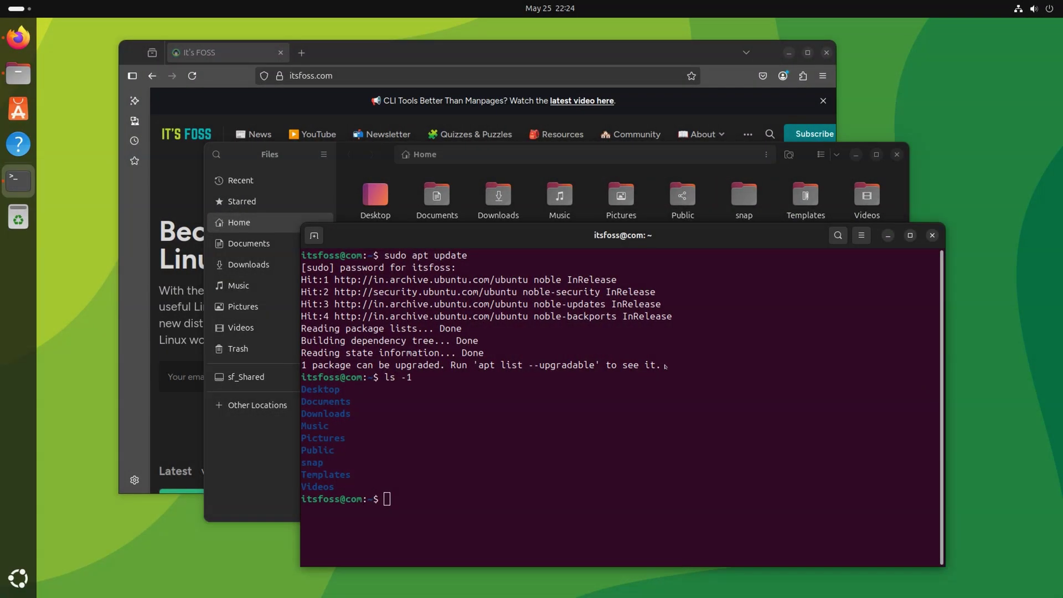
pyautogui.press('super+Tab')
pyautogui.press('super+Tab')
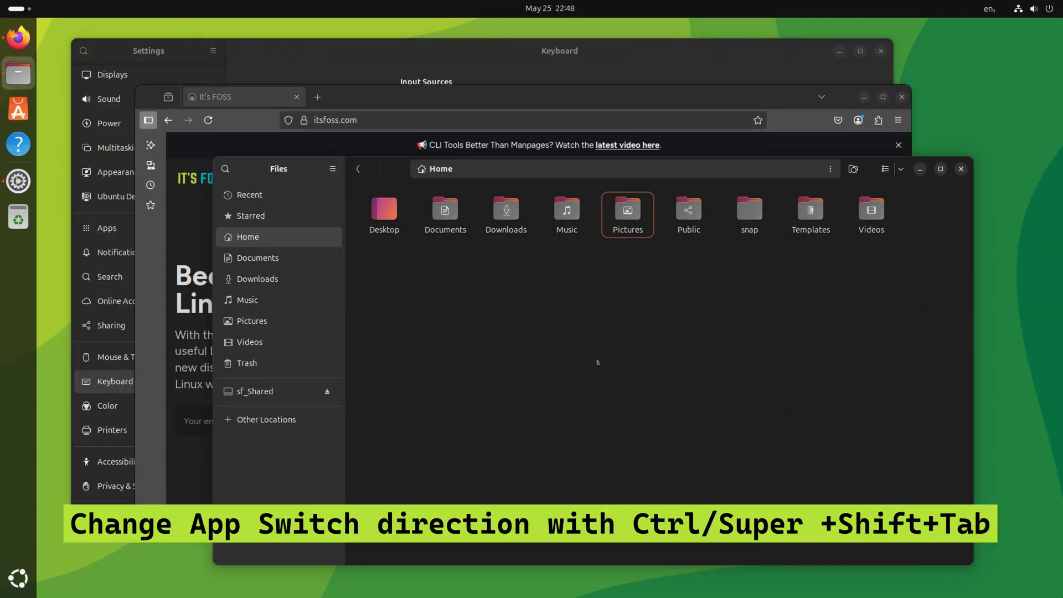
# - Switch backwards with Super+Shift+Tab to the Settings Keyboard page, then to Files
pyautogui.press('super+shift+Tab')
pyautogui.press('super+shift+Tab')
pyautogui.press('super+shift+Tab')
pyautogui.press('super+shift+Tab')
pyautogui.press('super+shift+Tab')
pyautogui.press('super+shift+Tab')
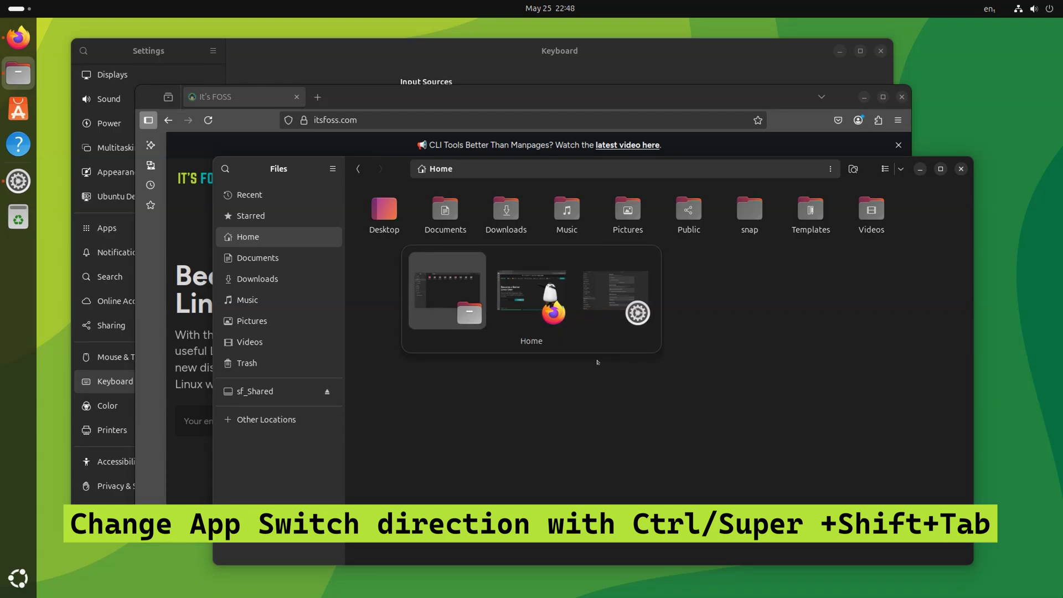
pyautogui.press('super+shift+Tab')
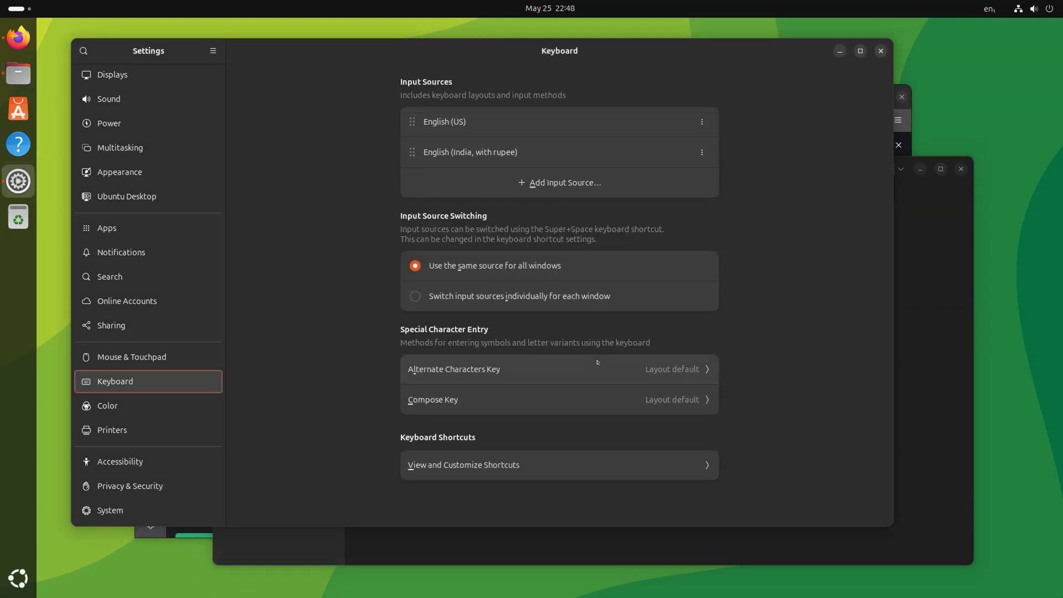
pyautogui.press('super+shift+Tab')
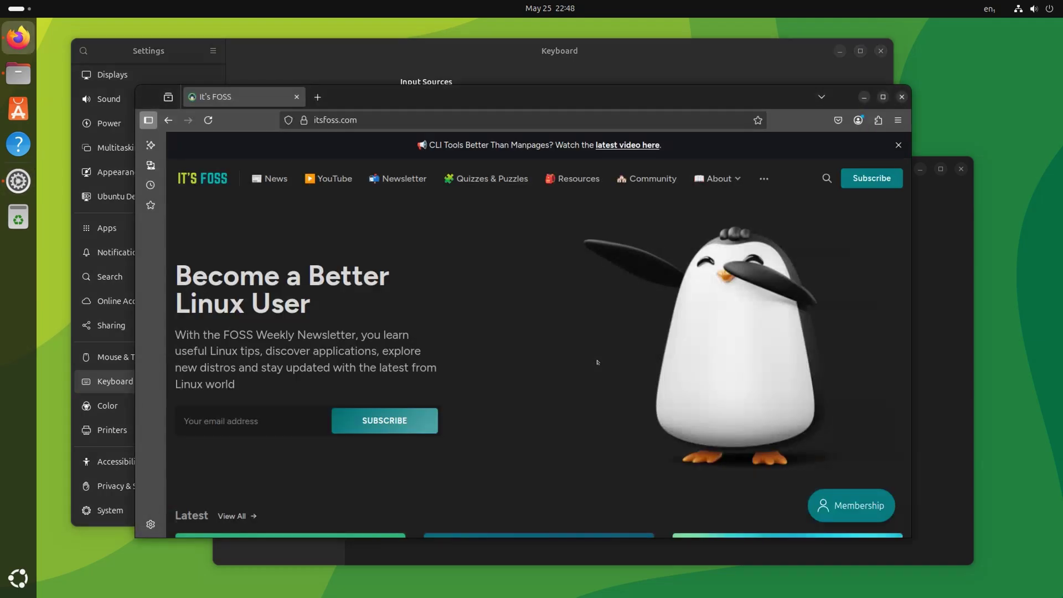
pyautogui.press('super+shift+Tab')
pyautogui.press('super+shift+Tab')
pyautogui.press('super+shift+Tab')
pyautogui.press('super+shift+Tab')
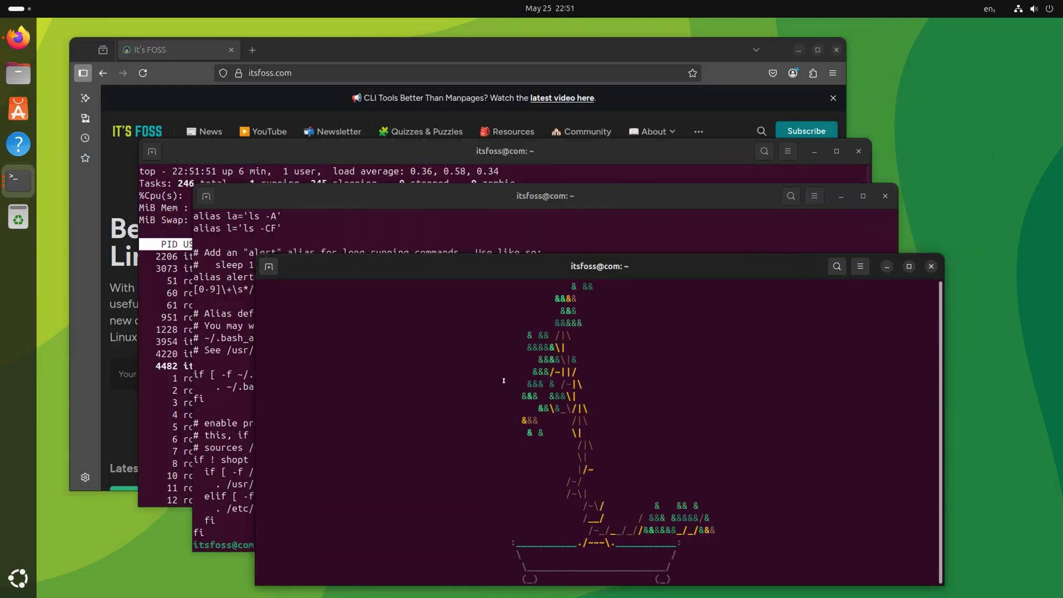
# - Pick Terminal in the switcher and cycle its windows to bring the one running top forward
pyautogui.press('super+Tab')
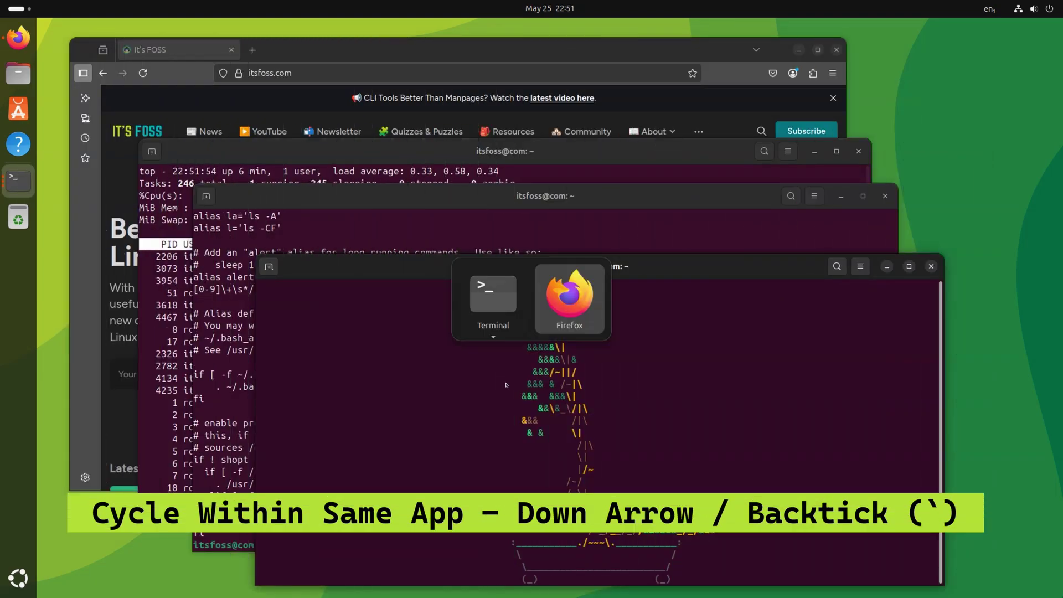
pyautogui.press('super+Tab')
pyautogui.press('Down')
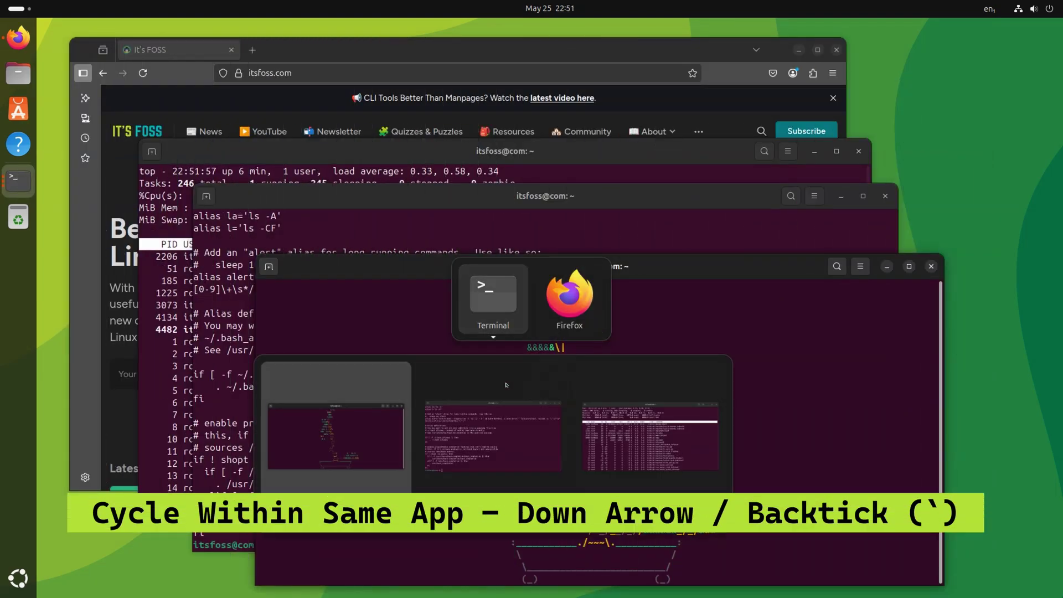
pyautogui.press('Down')
pyautogui.press('Down')
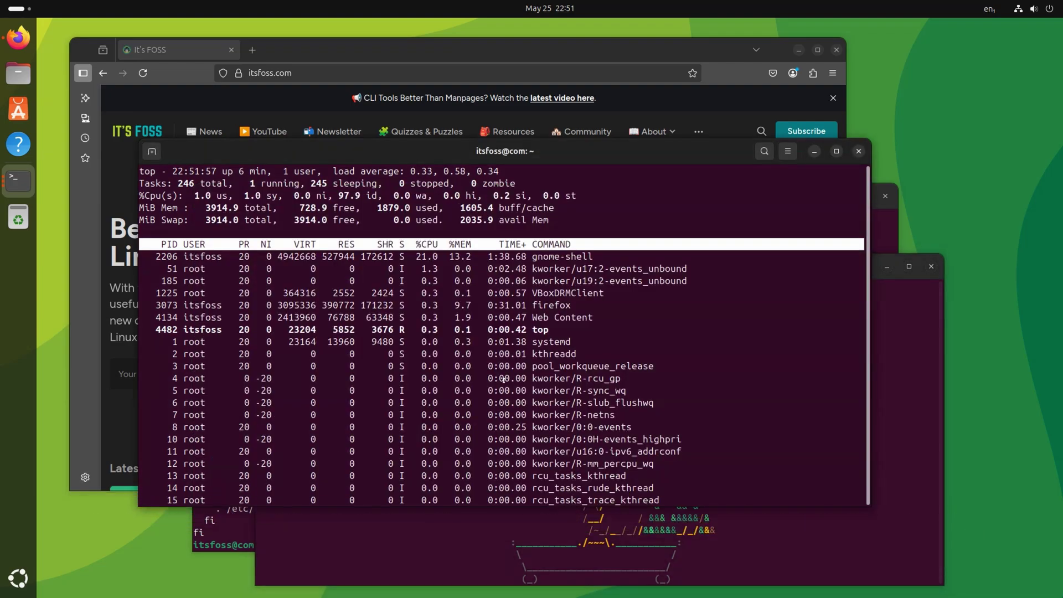
pyautogui.press('super+Tab')
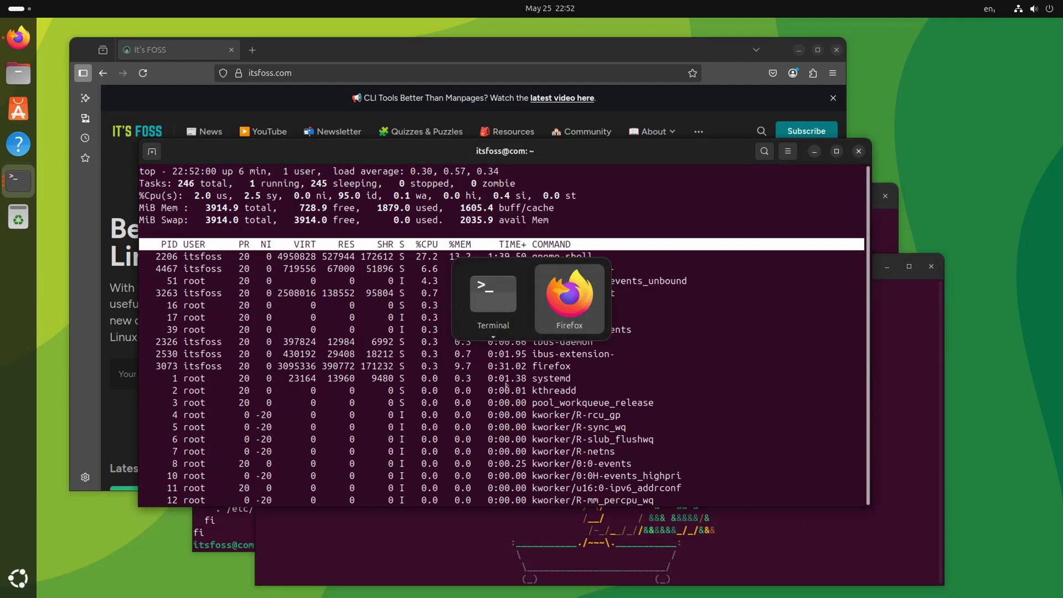
pyautogui.press('super+Tab')
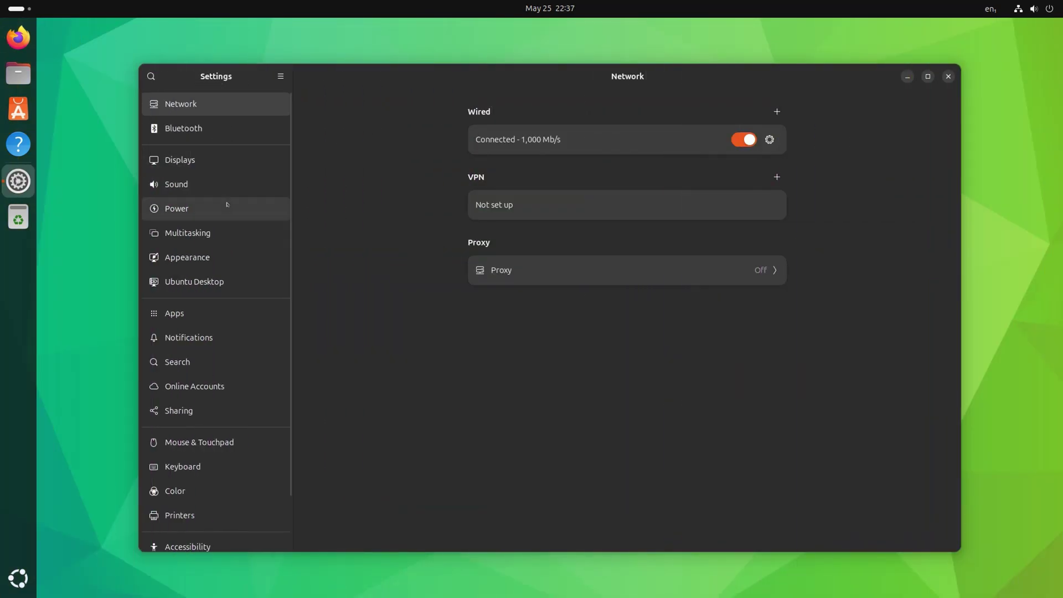
# - Go to the Keyboard page in Settings and open View and Customize Shortcuts
pyautogui.scroll(-2, 226, 205)
pyautogui.click(205, 406)
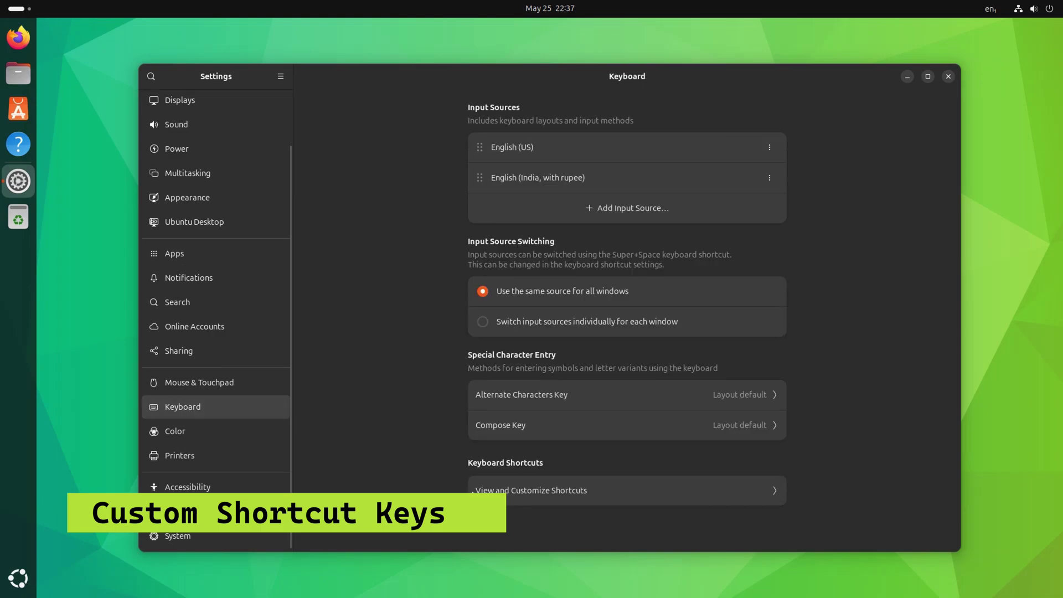
pyautogui.click(472, 490)
pyautogui.scroll(-3, 471, 325)
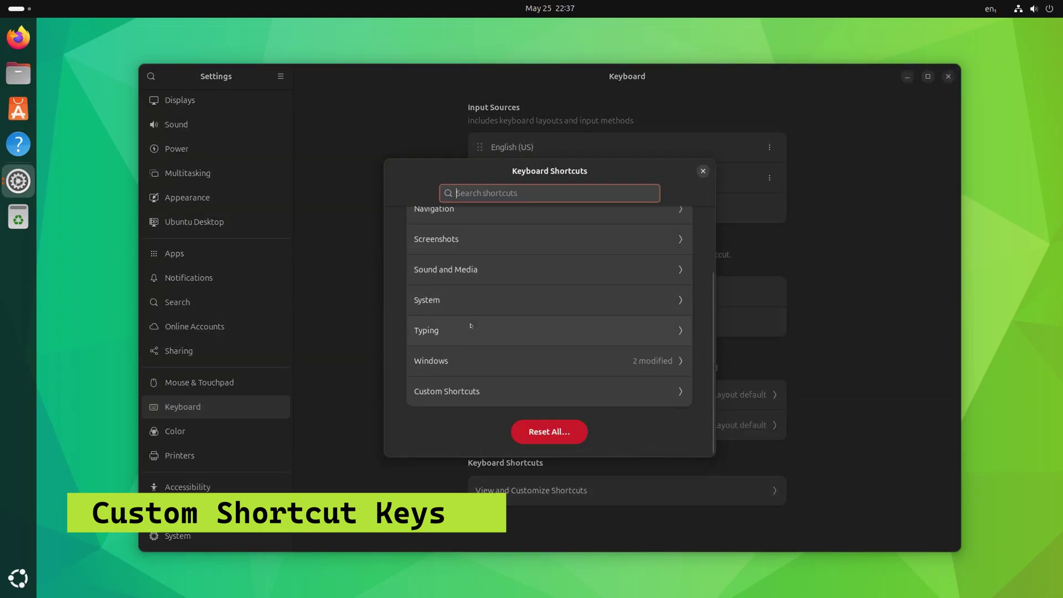